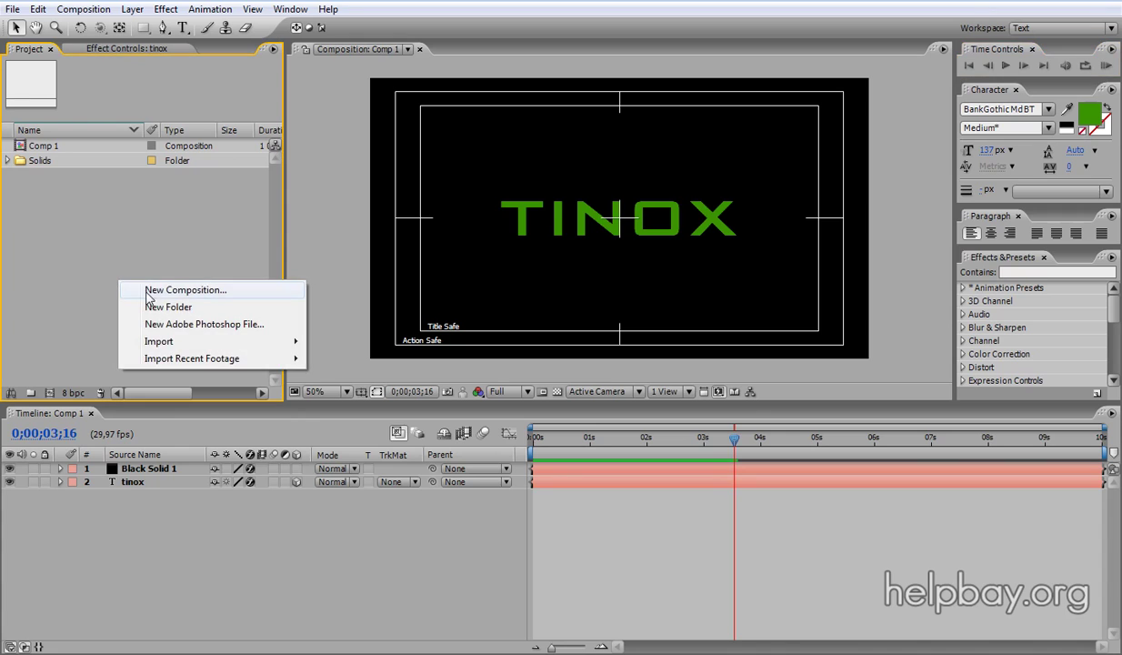
# Step: Create a new composition and add a text layer reading HELPBAY to it
pyautogui.click(150, 289)
pyautogui.click(593, 405)
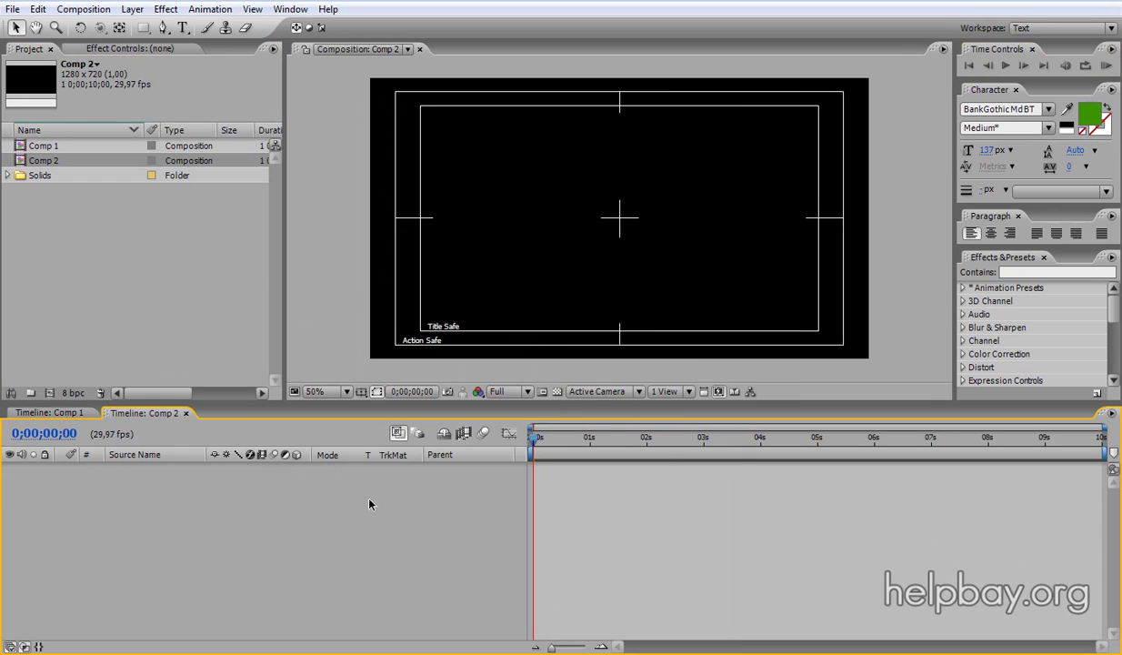
pyautogui.rightClick(245, 537)
pyautogui.moveTo(282, 547)
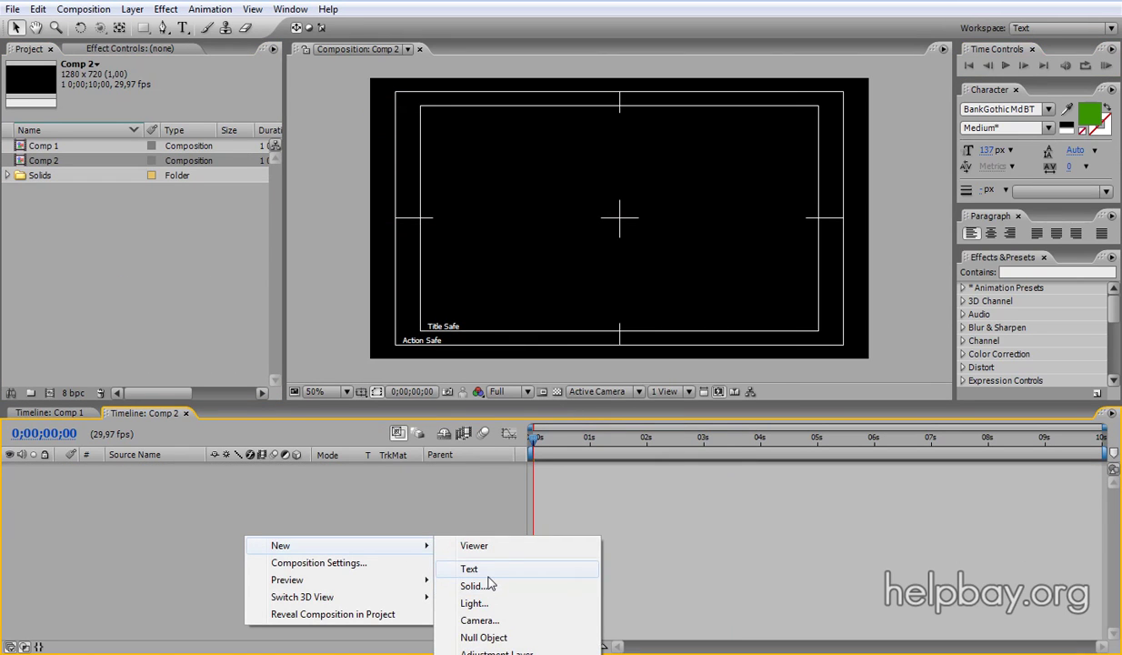
pyautogui.click(487, 573)
pyautogui.write('HELPBAY')
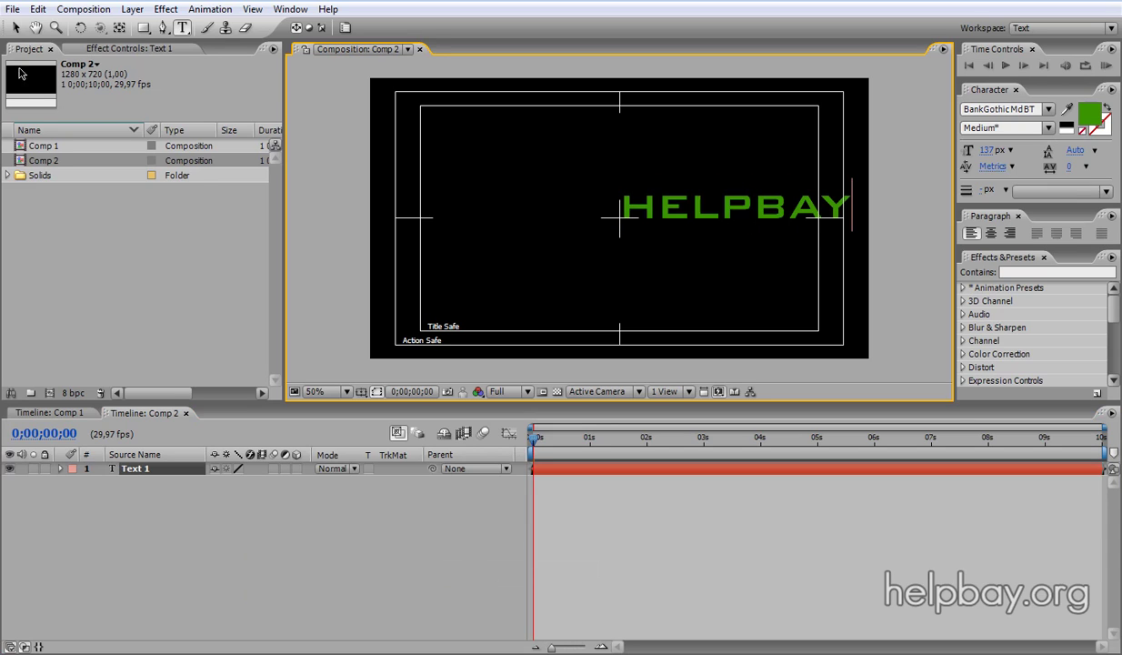
# Step: Move the HELPBAY text so that it sits centred on the composition's middle crosshair
pyautogui.click(16, 27)
pyautogui.moveTo(783, 208); pyautogui.dragTo(669, 220)
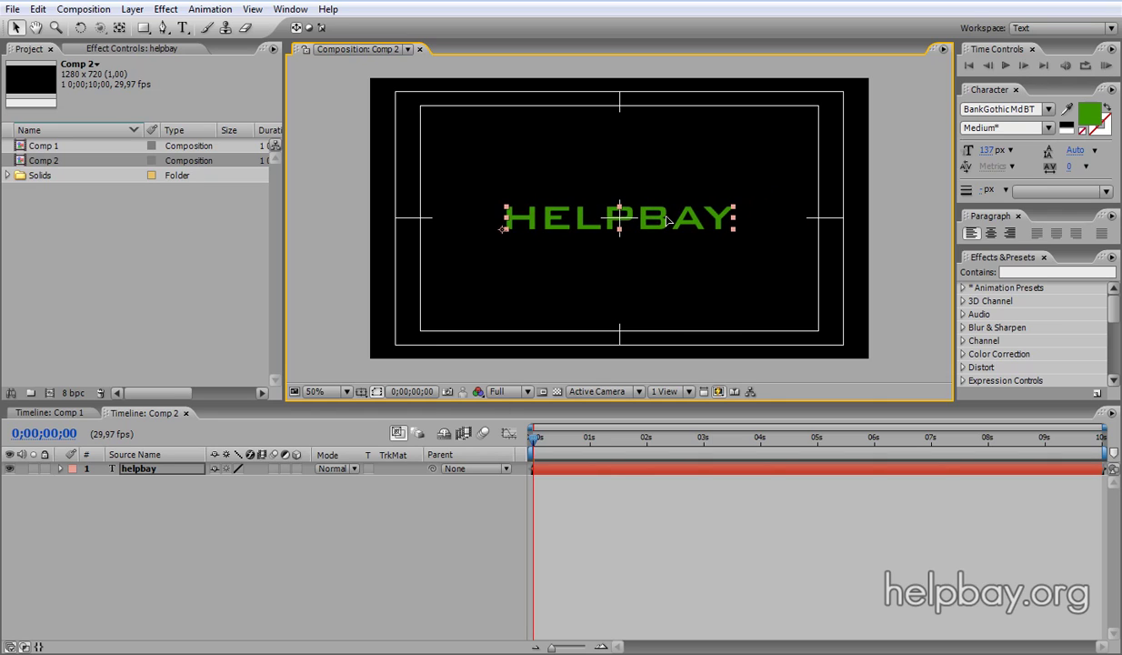
pyautogui.click(368, 392)
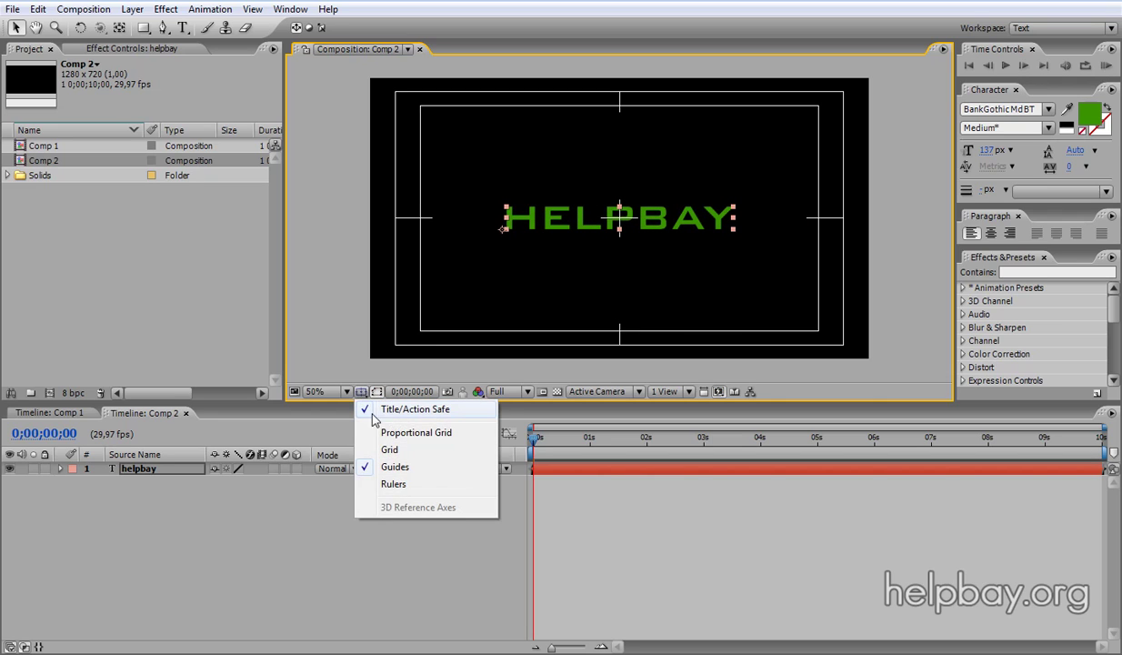
pyautogui.click(351, 314)
pyautogui.scroll(2, 628, 218)
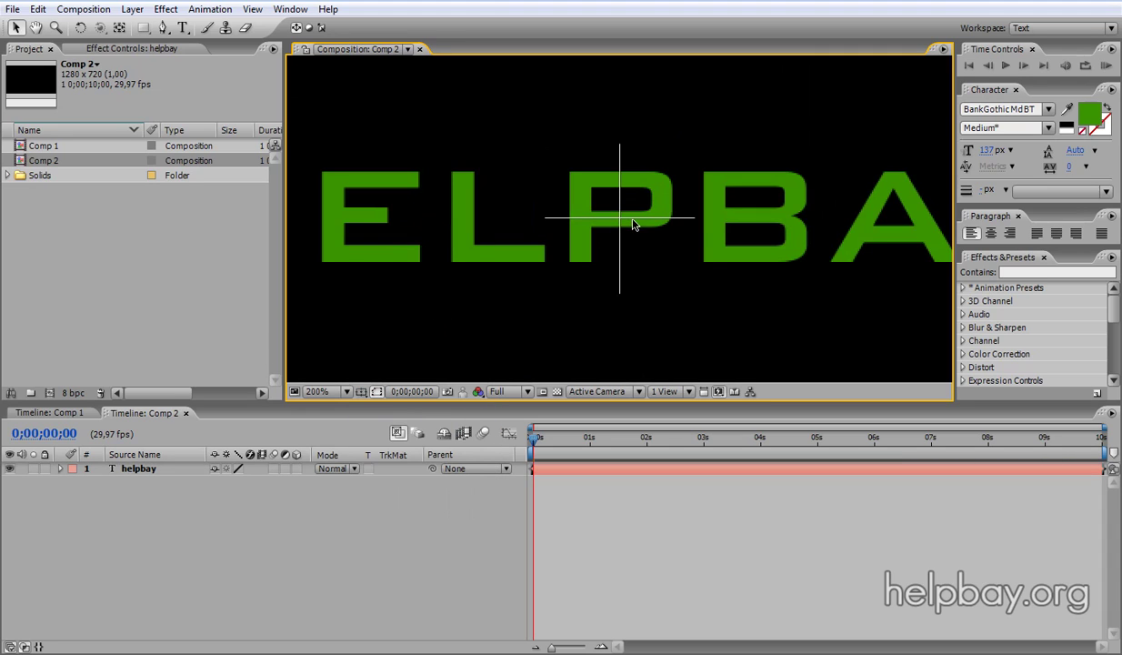
# Step: Move the HELPBAY layer's anchor point from the text's lower-left corner to the centre of the text
pyautogui.click(119, 27)
pyautogui.scroll(-2, 403, 199)
pyautogui.click(491, 223)
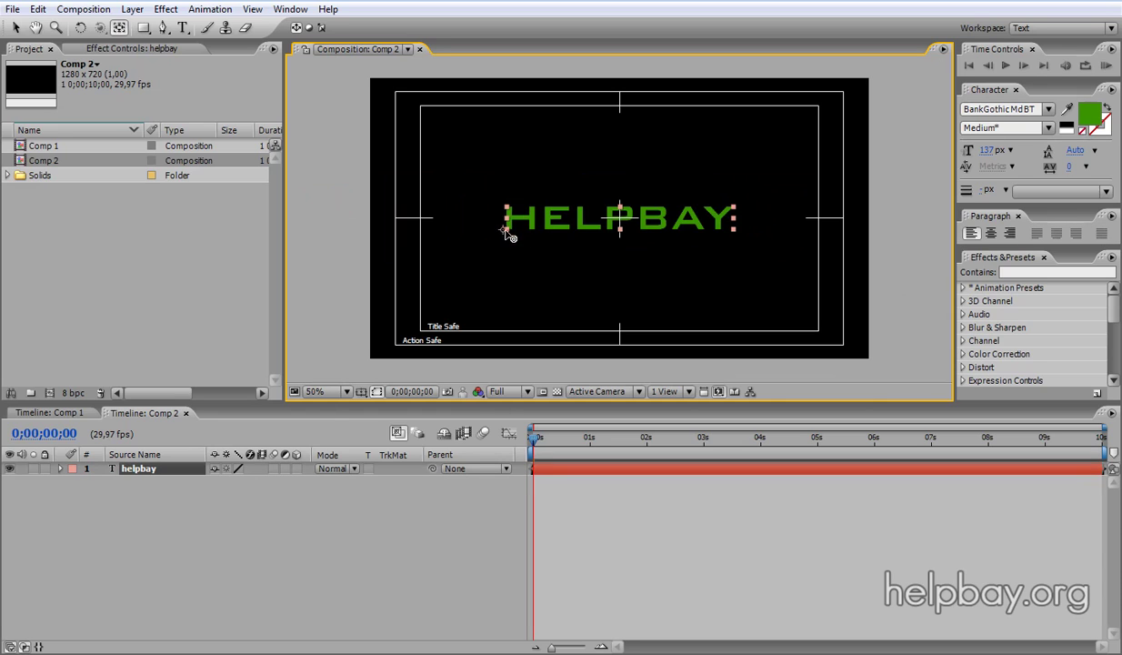
pyautogui.moveTo(504, 230); pyautogui.dragTo(620, 218)
pyautogui.scroll(6, 621, 220)
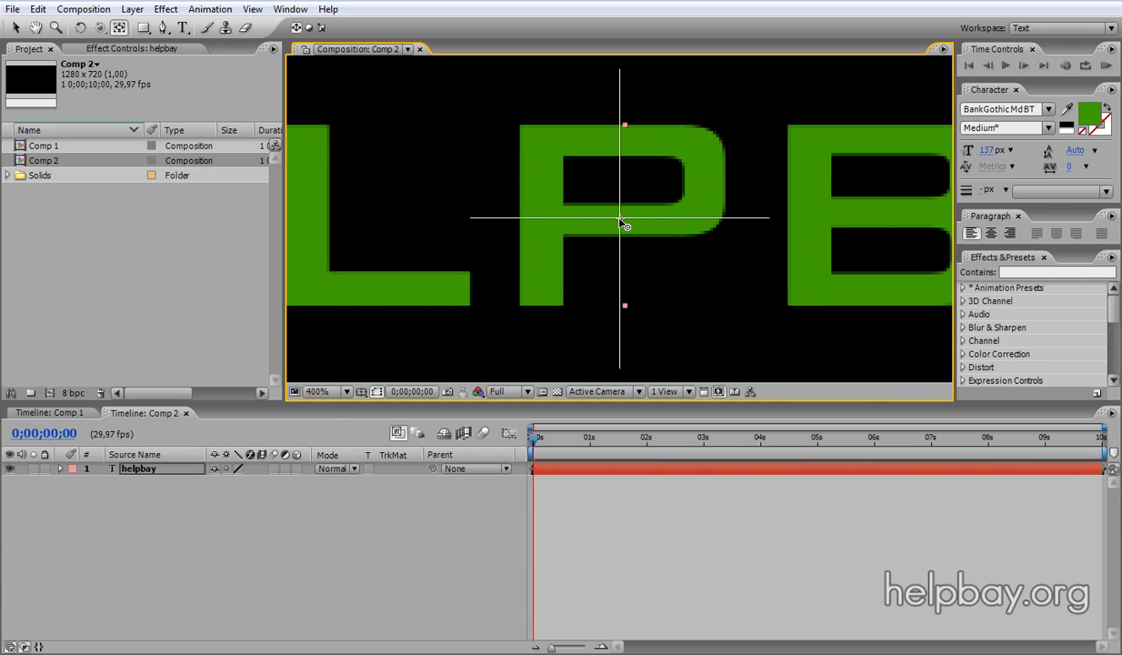
pyautogui.scroll(-8, 629, 231)
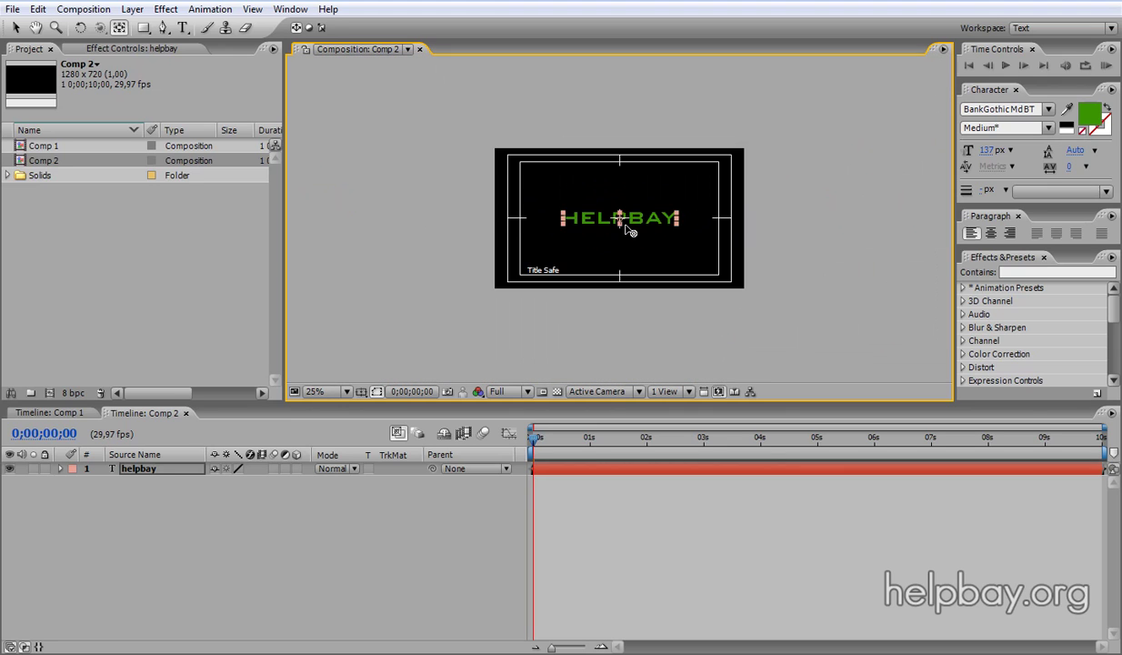
pyautogui.scroll(2, 626, 229)
pyautogui.click(16, 27)
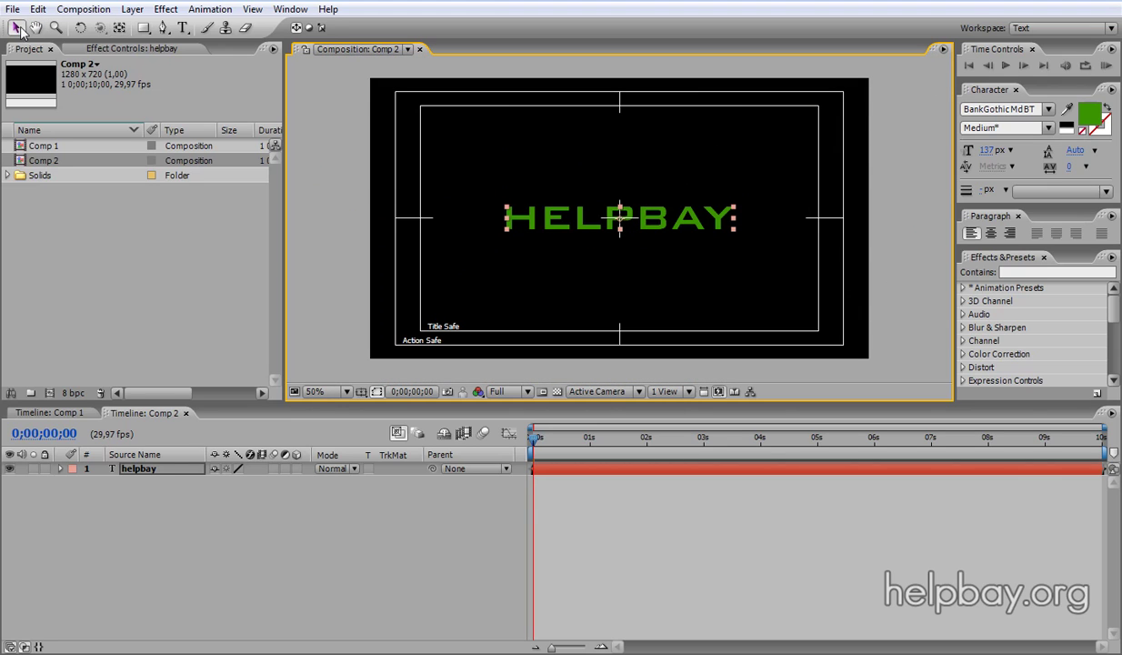
# Step: Add a new black solid layer above the HELPBAY text layer
pyautogui.rightClick(300, 569)
pyautogui.moveTo(363, 495)
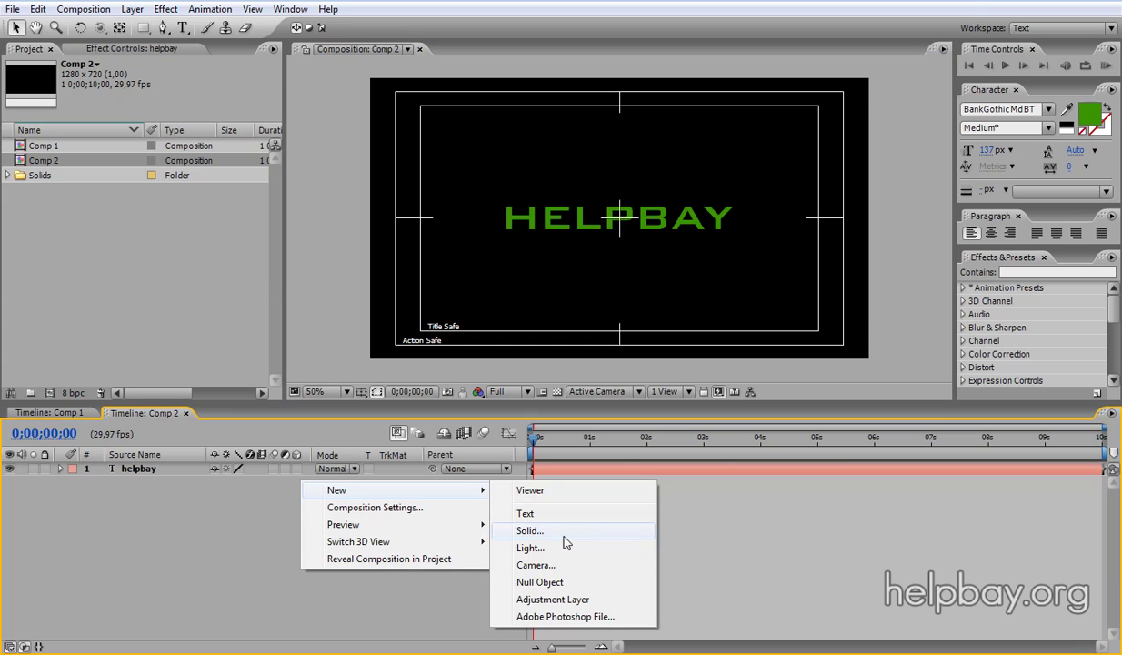
pyautogui.click(530, 530)
pyautogui.click(569, 393)
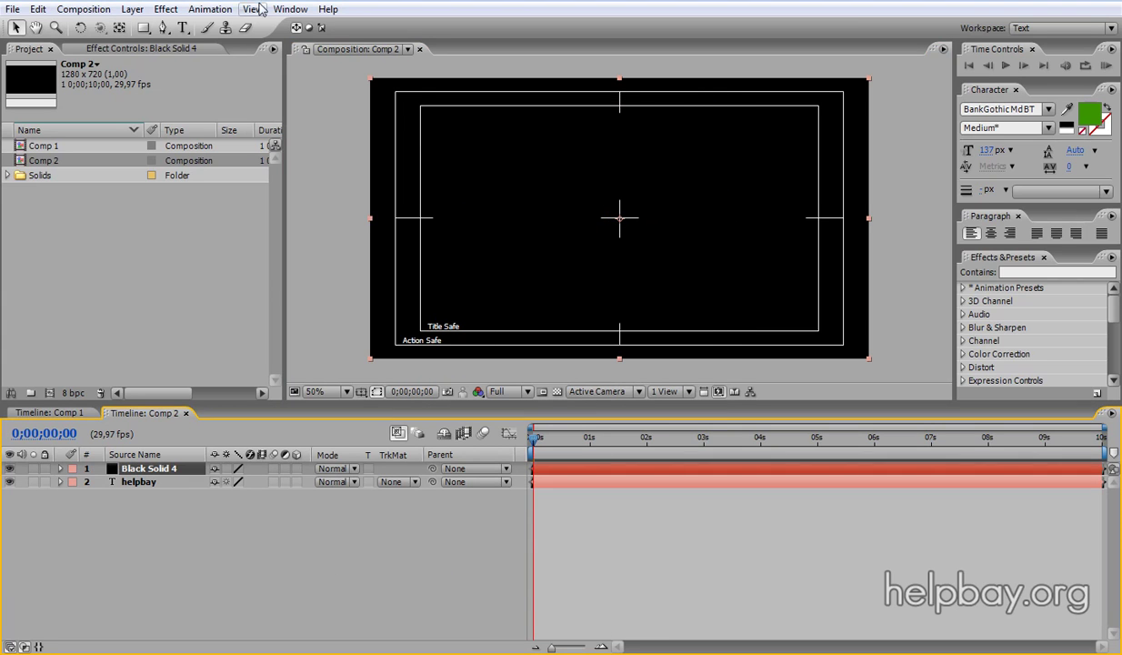
# Step: Apply the Trapcode Particular effect to the black solid
pyautogui.click(165, 9)
pyautogui.moveTo(209, 9)
pyautogui.moveTo(166, 9)
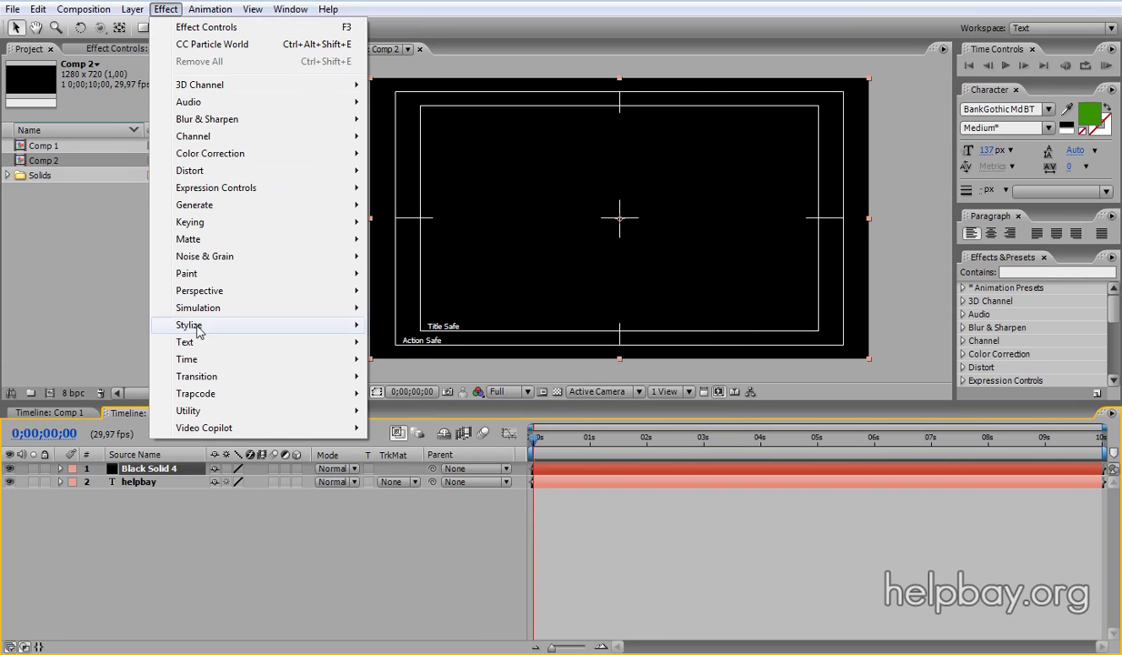
pyautogui.moveTo(242, 399)
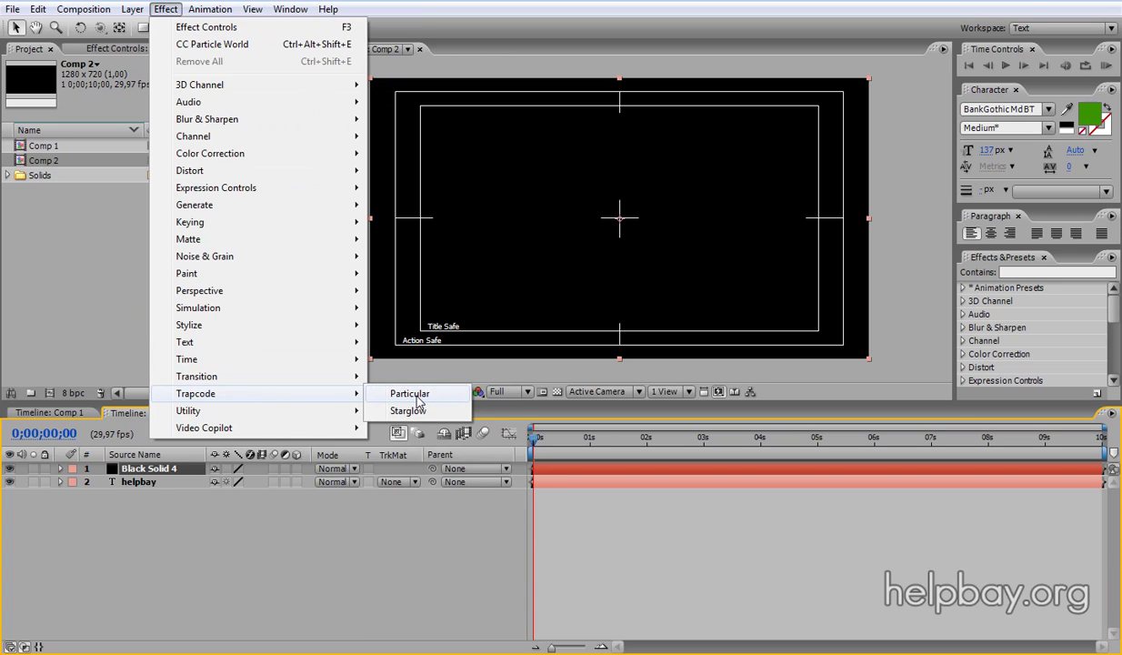
pyautogui.click(402, 392)
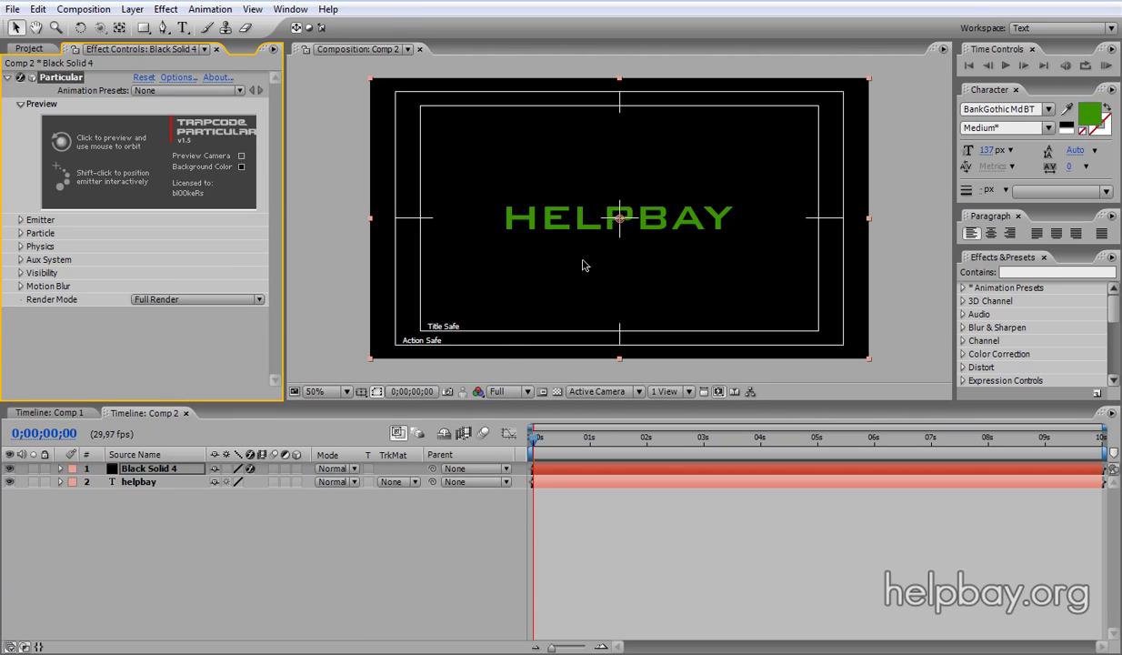
# Step: Go to 0;00;02;24 and change Particular's emitter type to Box
pyautogui.click(21, 220)
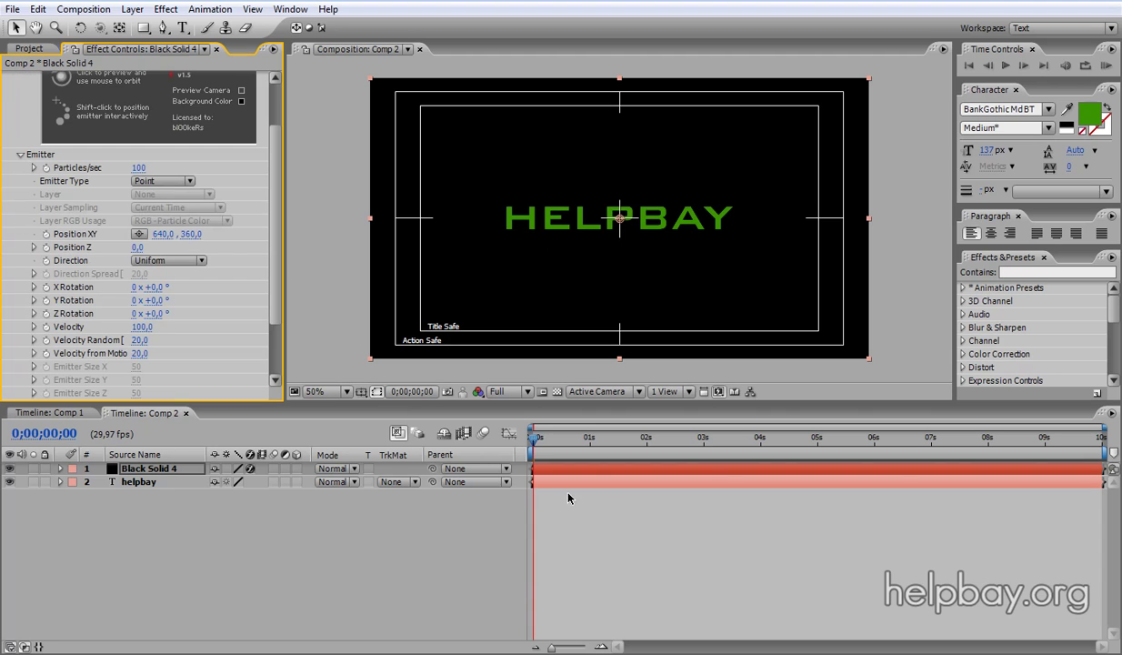
pyautogui.click(677, 426)
pyautogui.click(161, 180)
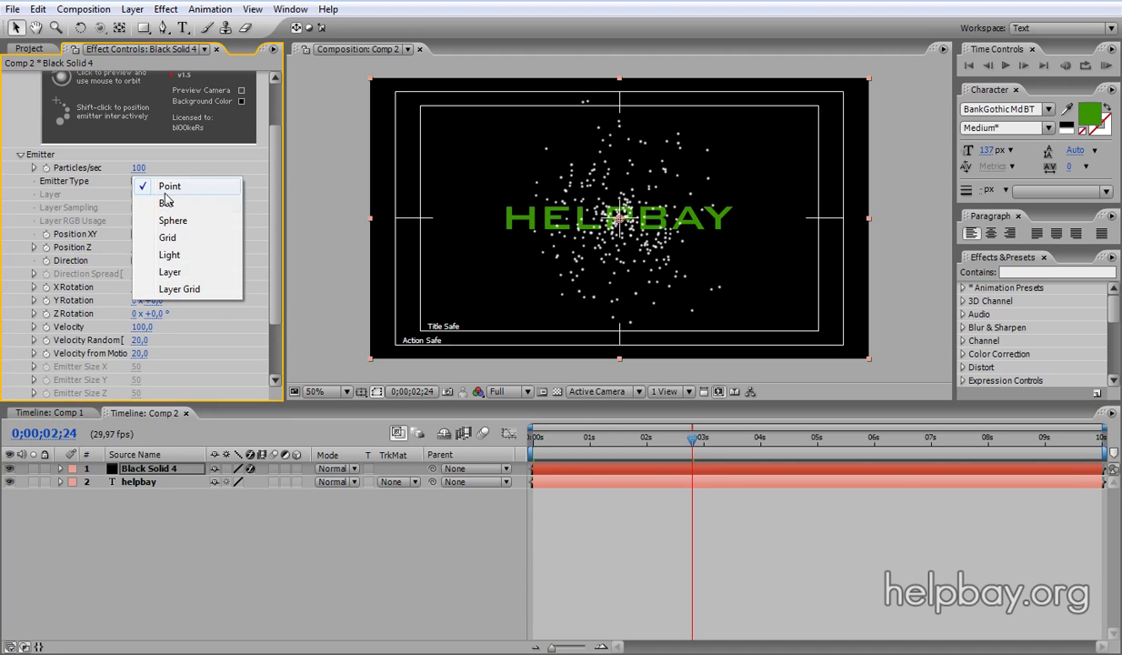
pyautogui.click(168, 205)
pyautogui.scroll(-3, 269, 250)
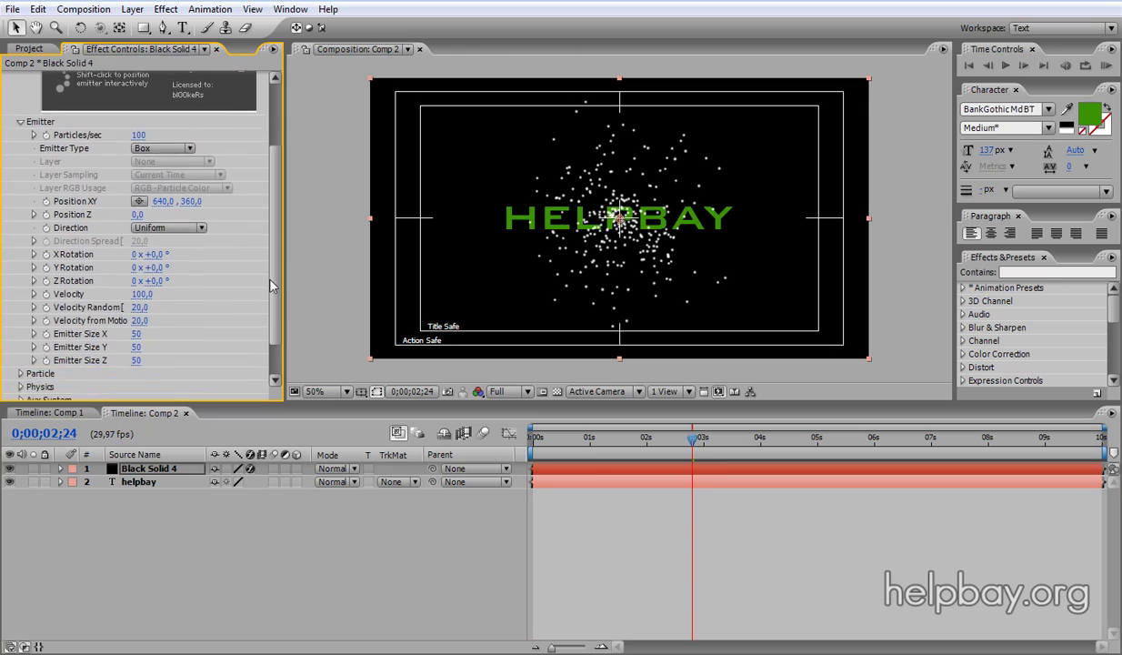
# Step: Set the emitter's velocity to 0
pyautogui.click(139, 270)
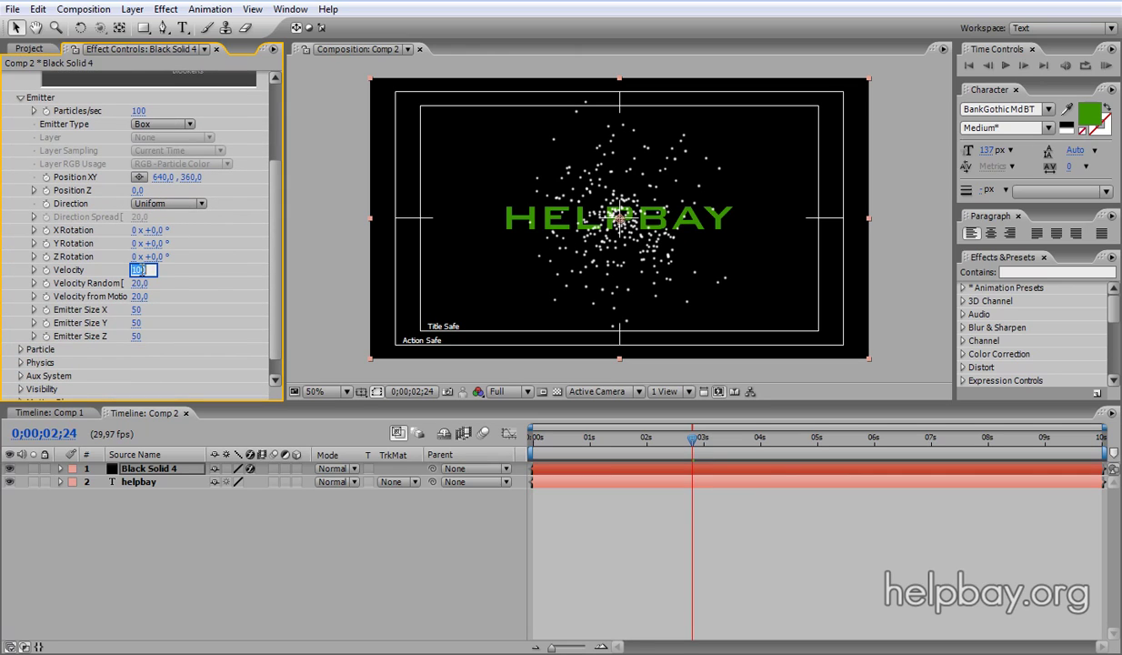
pyautogui.write('0')
pyautogui.press('Return')
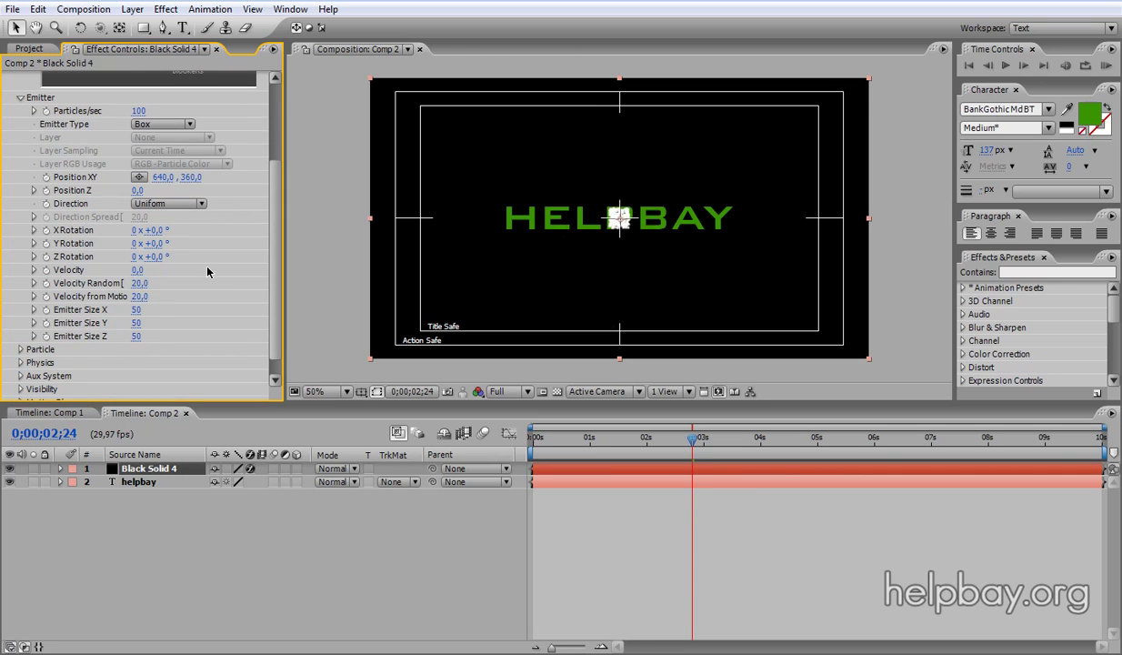
# Step: Set Emitter Size X to 616 and Emitter Size Y to 69 so the particles cover the text
pyautogui.moveTo(137, 310); pyautogui.dragTo(599, 338)
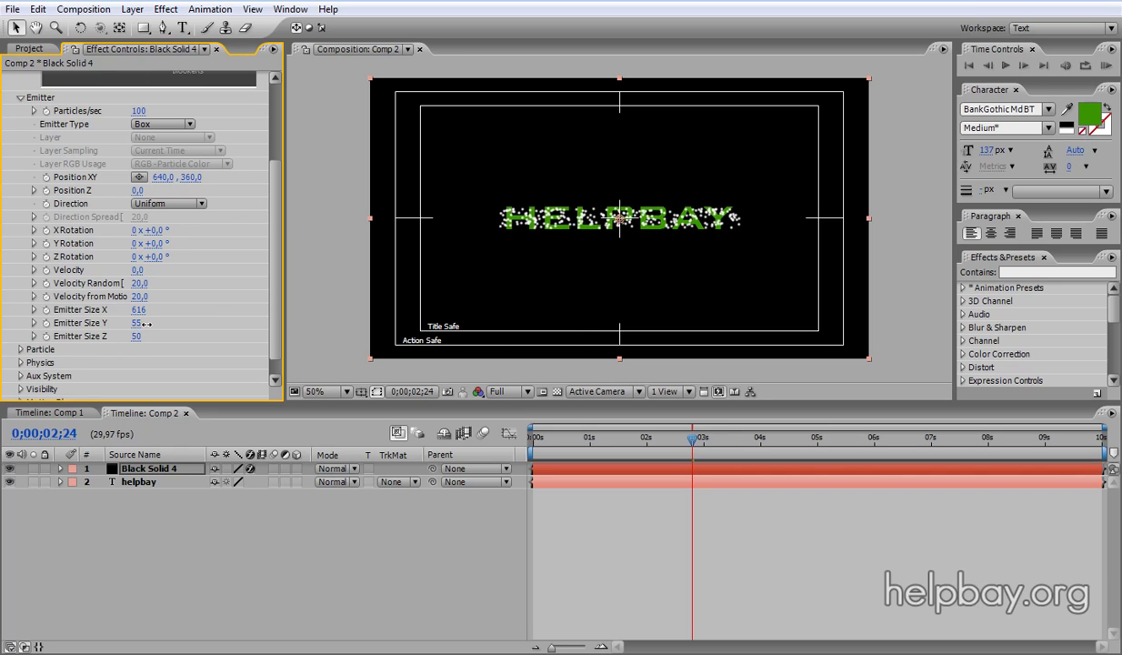
pyautogui.moveTo(136, 323); pyautogui.dragTo(158, 331)
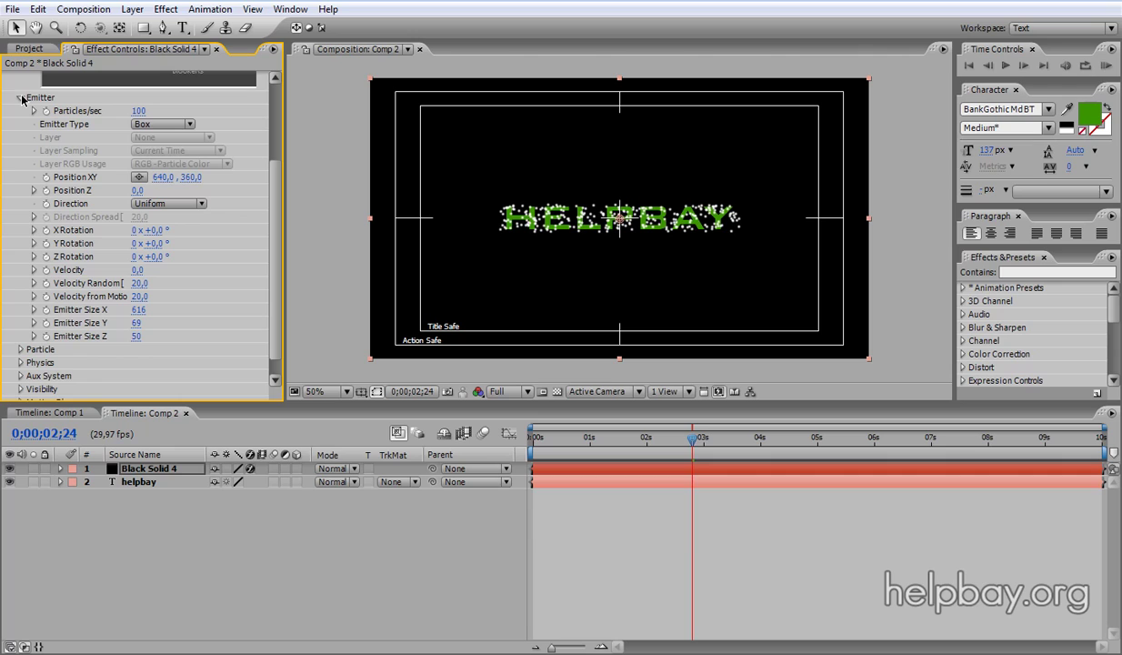
pyautogui.click(21, 98)
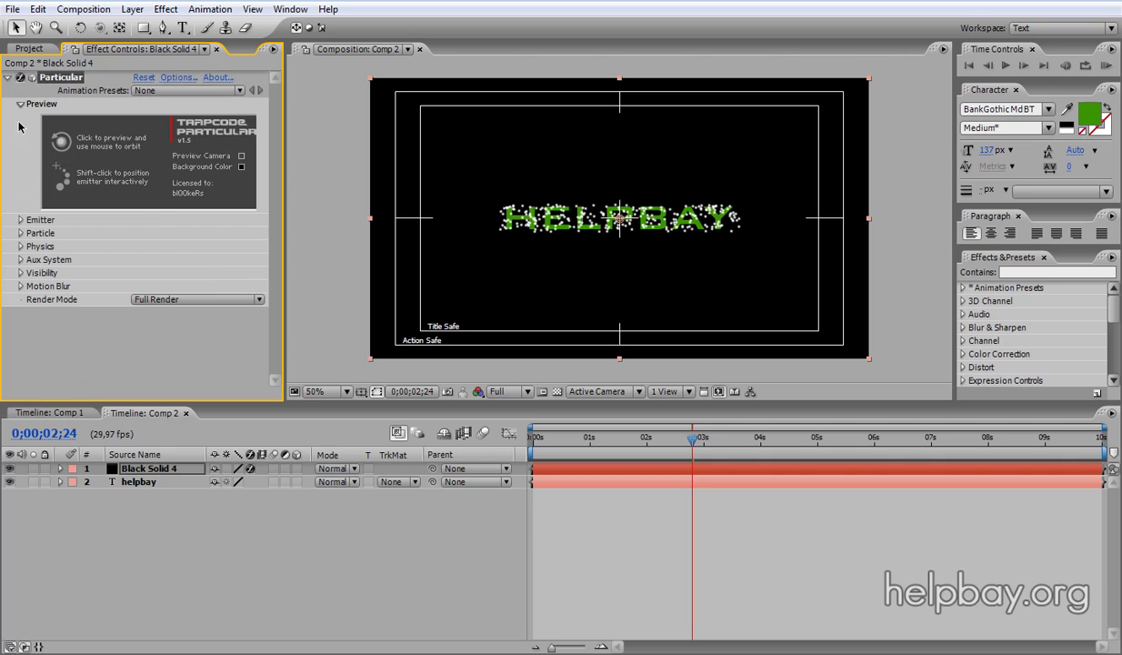
# Step: Set the particle colour to Over Life and apply the green gradient preset to Color over Life
pyautogui.click(21, 233)
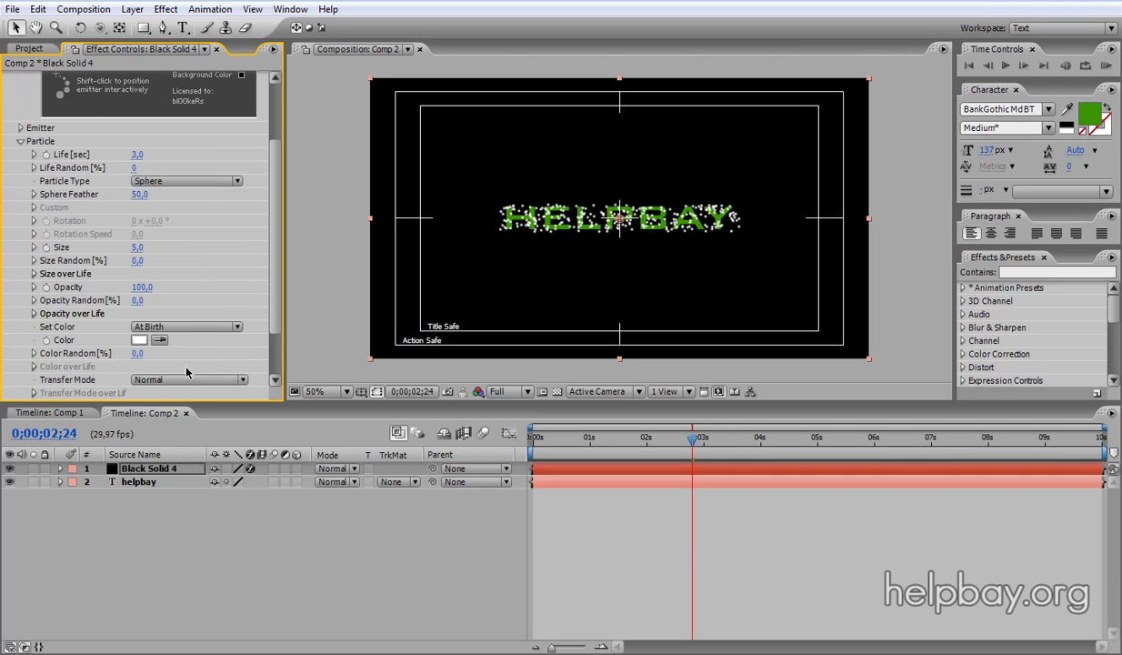
pyautogui.click(175, 326)
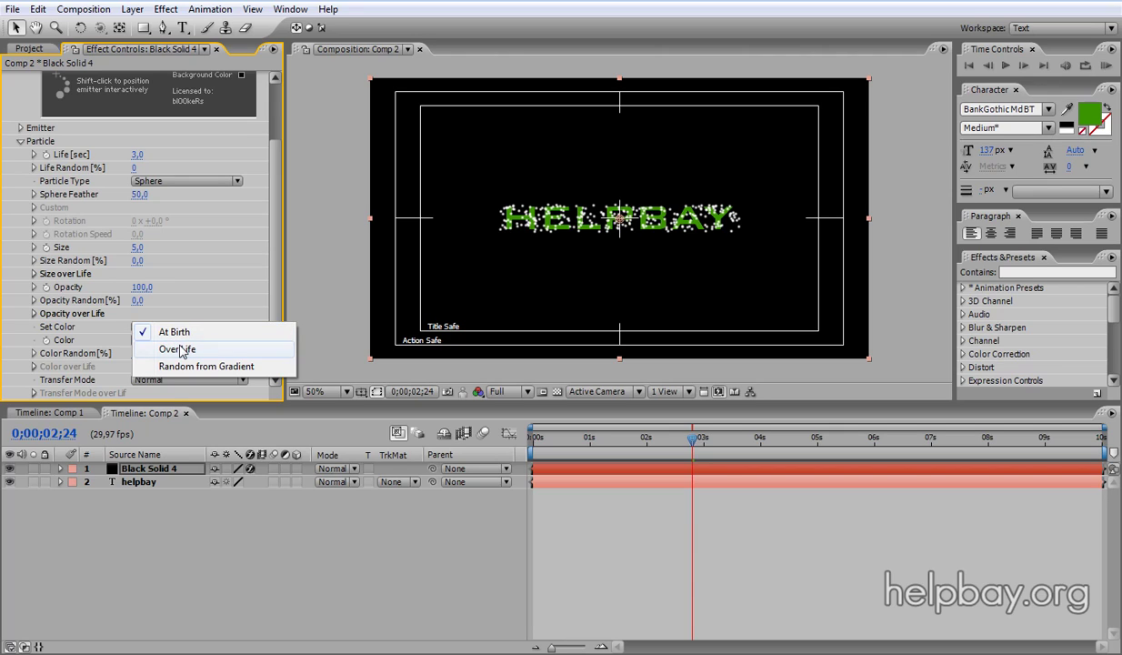
pyautogui.click(179, 349)
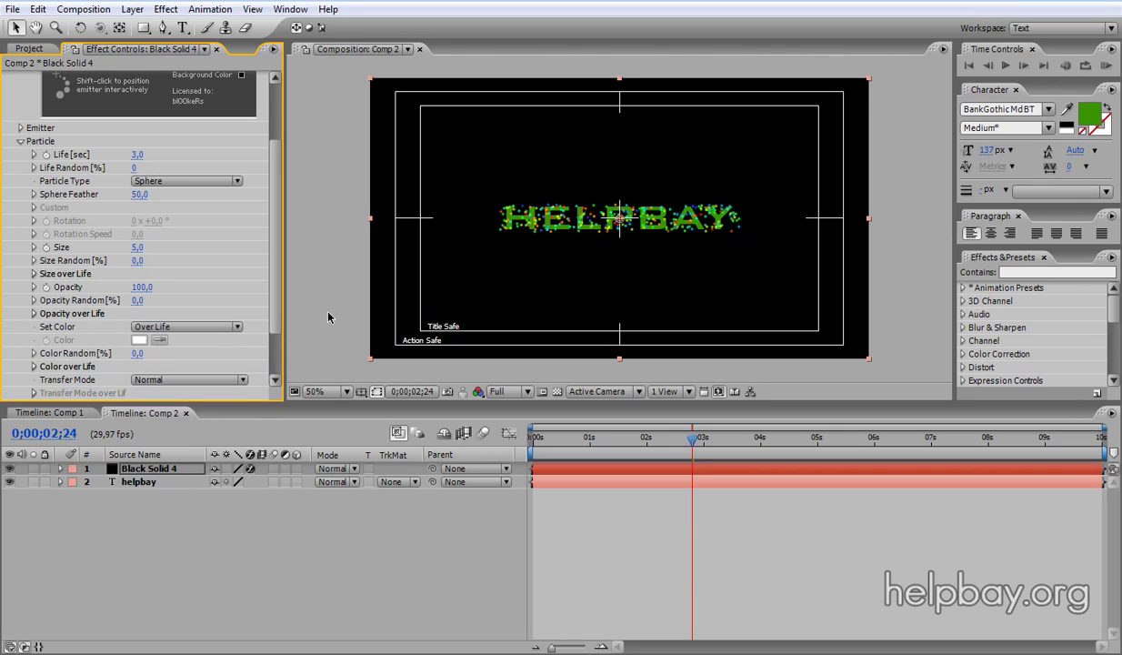
pyautogui.scroll(-2, 264, 309)
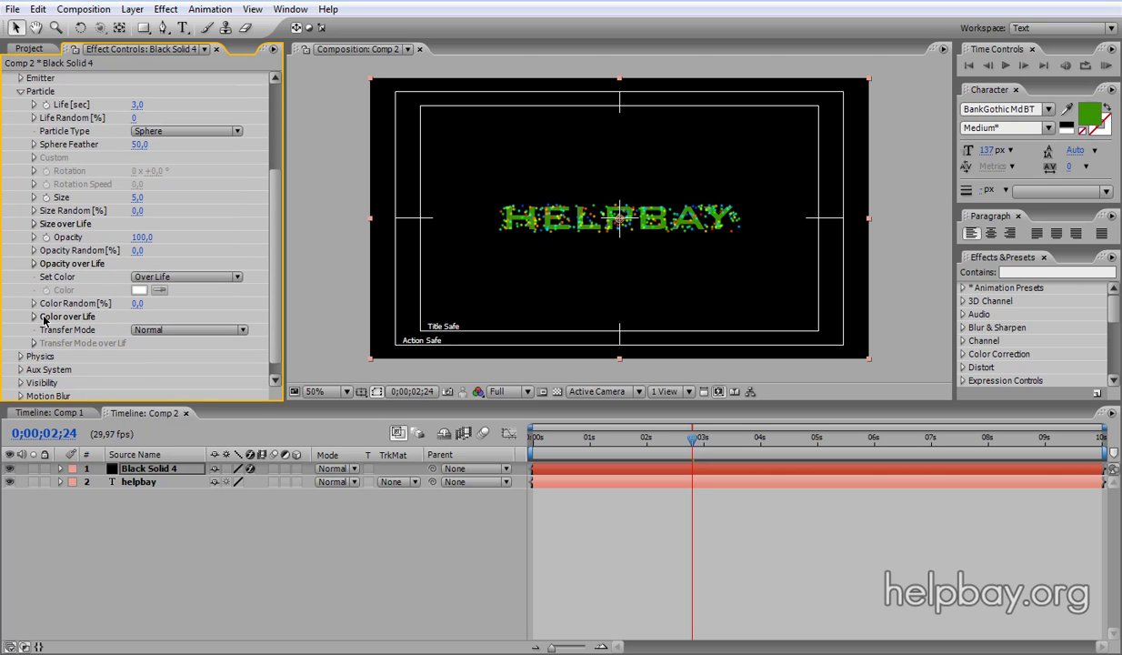
pyautogui.click(34, 317)
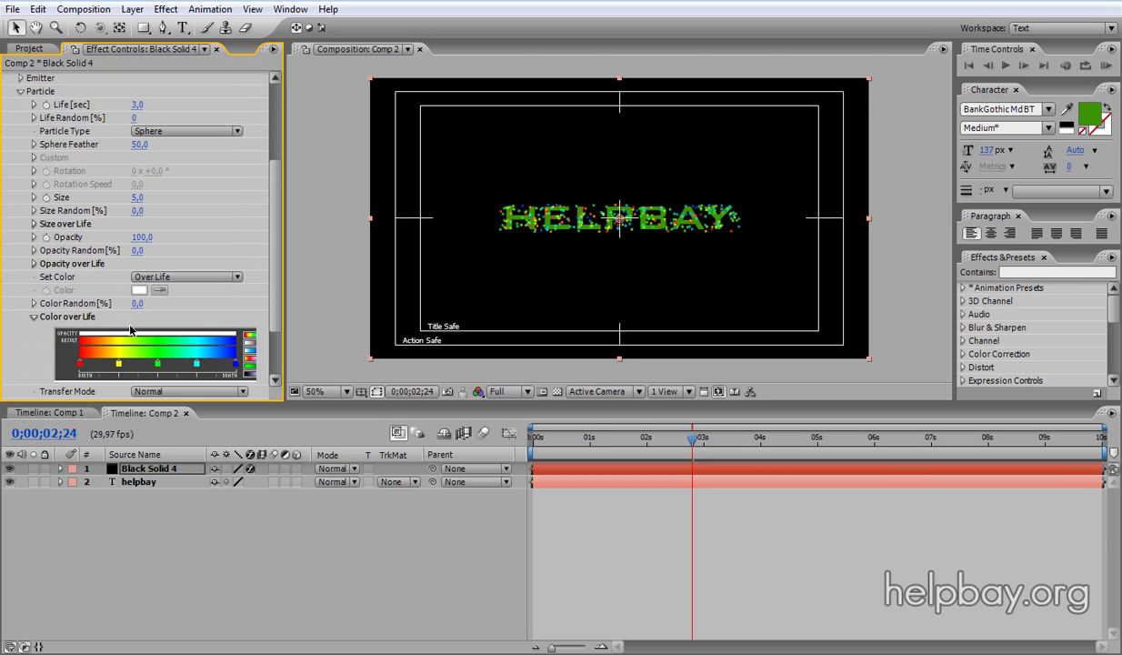
pyautogui.click(243, 362)
# Step: Recolour the gradient's birth stop to golden yellow, RGB 236, 192, 19
pyautogui.doubleClick(81, 363)
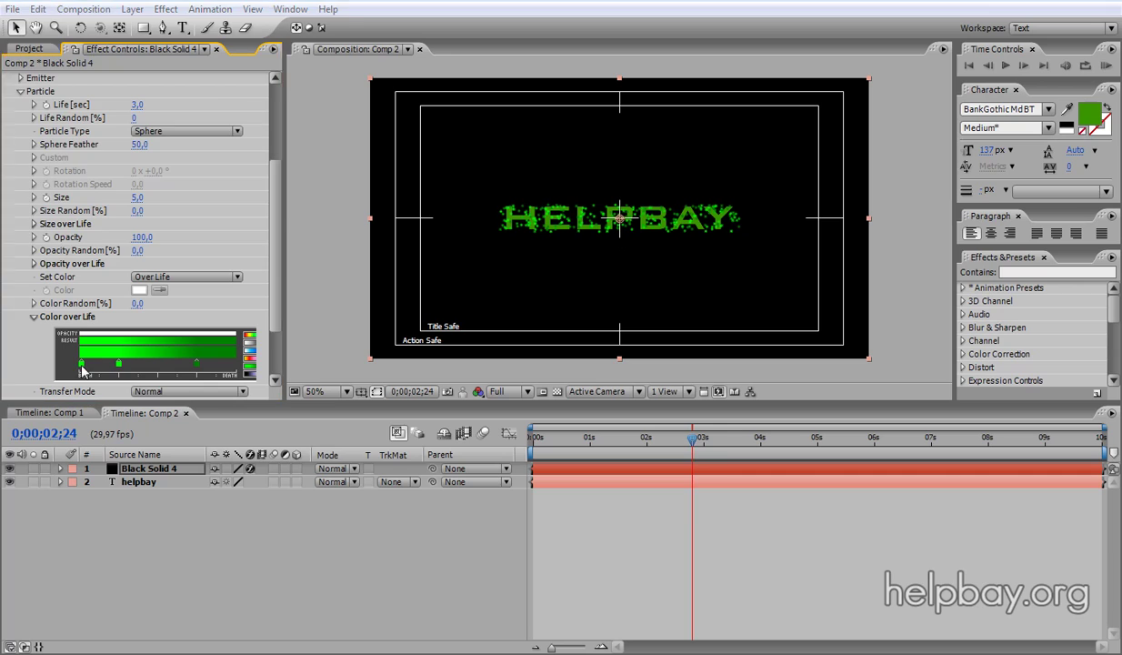
pyautogui.moveTo(237, 88); pyautogui.dragTo(194, 61)
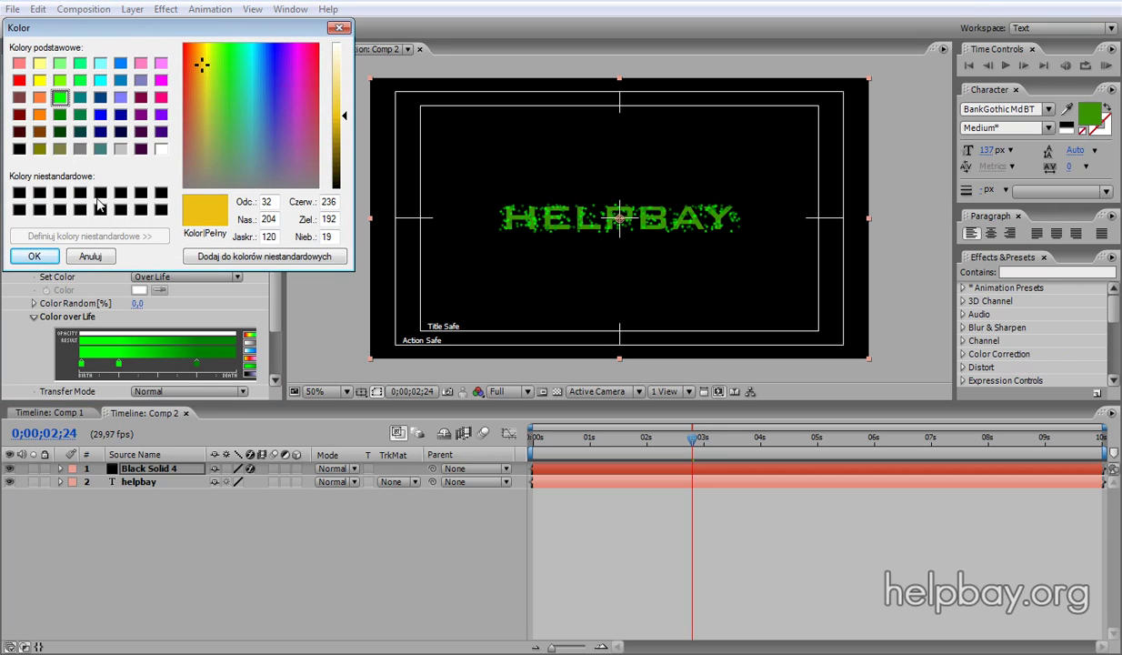
pyautogui.click(34, 256)
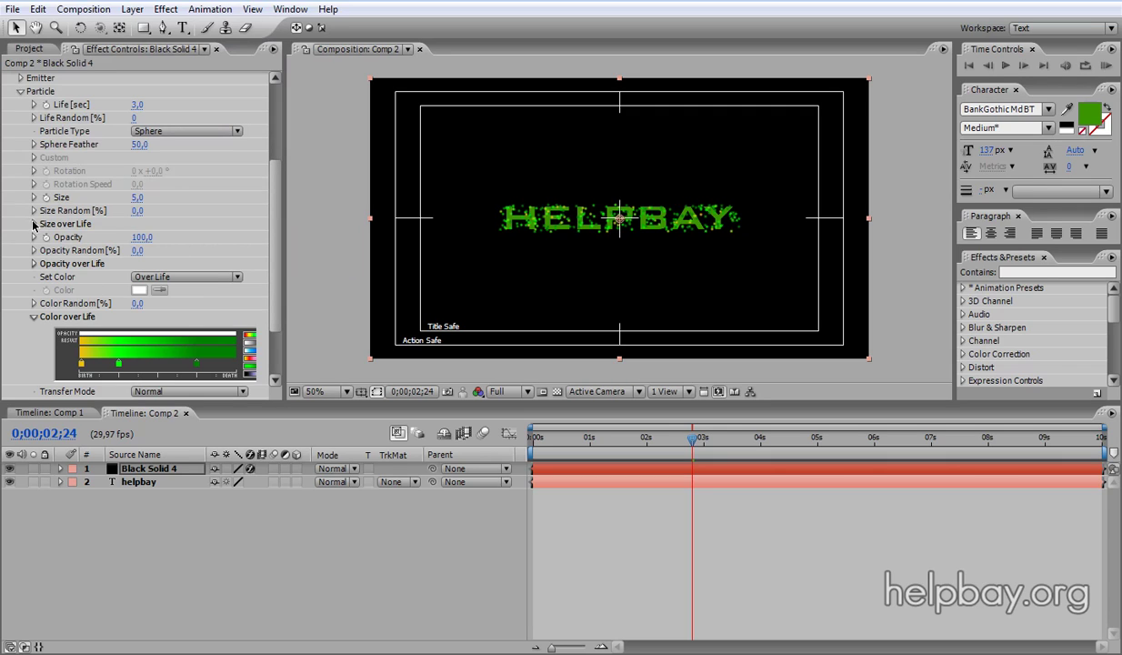
# Step: Apply the Size over Life preset that shrinks particles linearly from birth to death
pyautogui.click(35, 224)
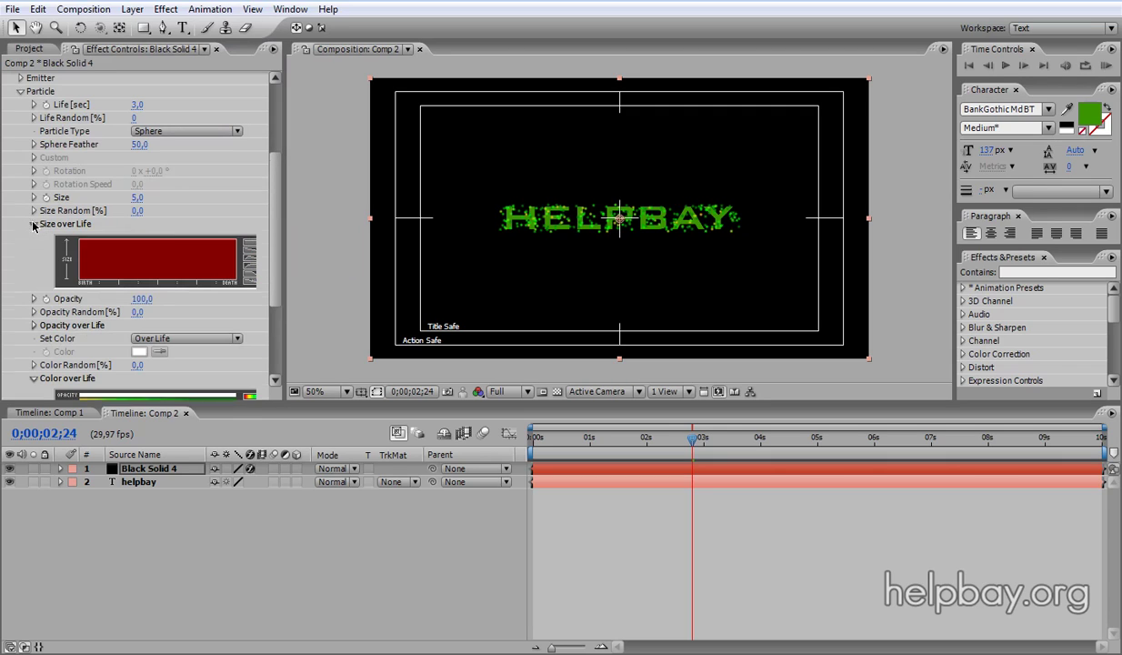
pyautogui.click(254, 256)
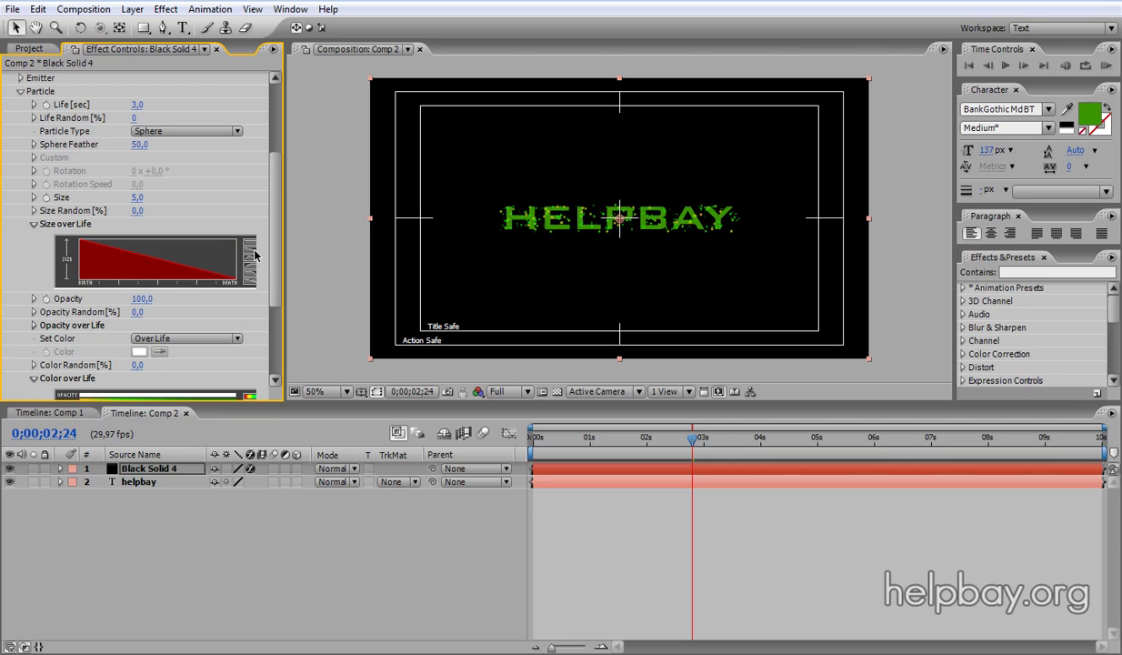
# Step: Set the particle Life to 1,2 seconds
pyautogui.scroll(-5, 268, 319)
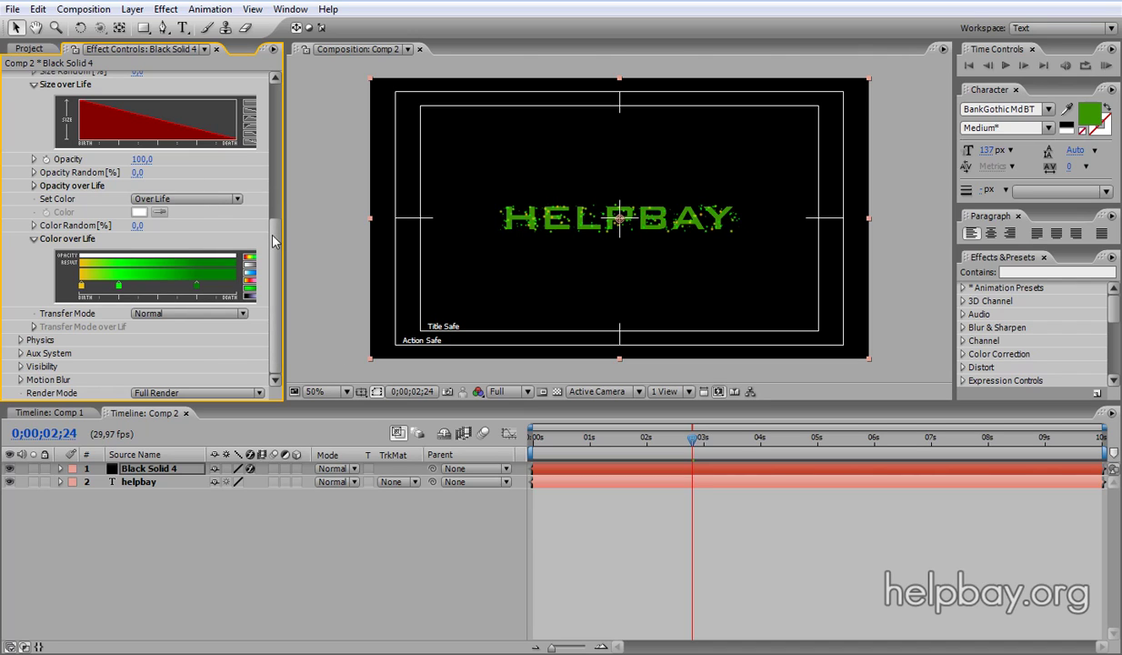
pyautogui.scroll(5, 267, 227)
pyautogui.click(136, 162)
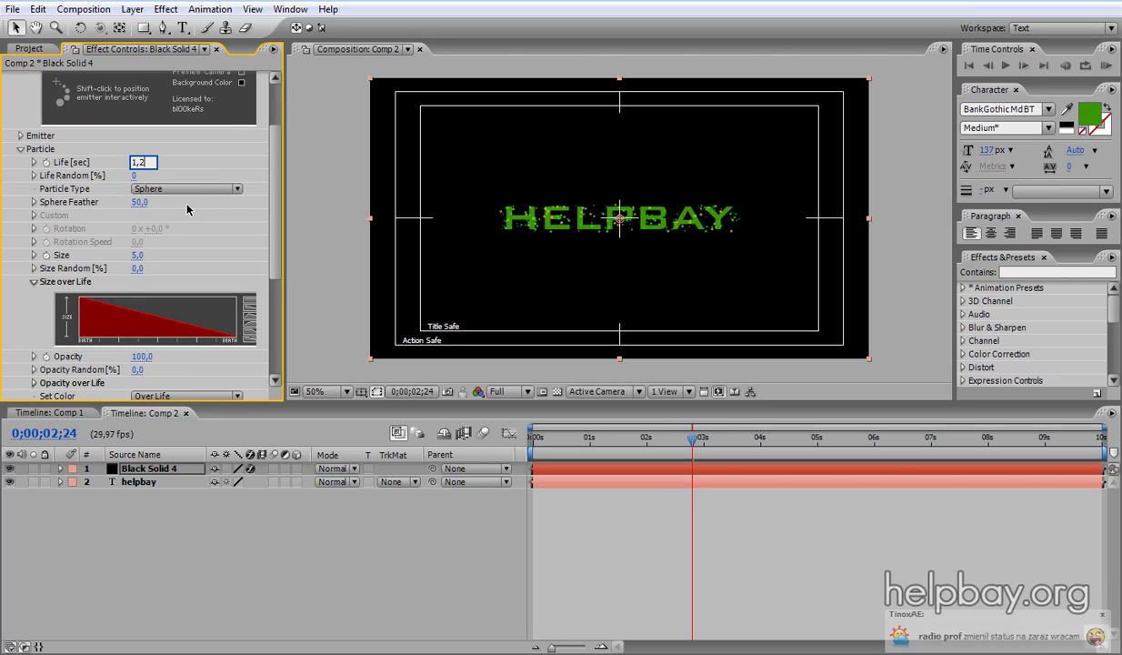
pyautogui.press('Return')
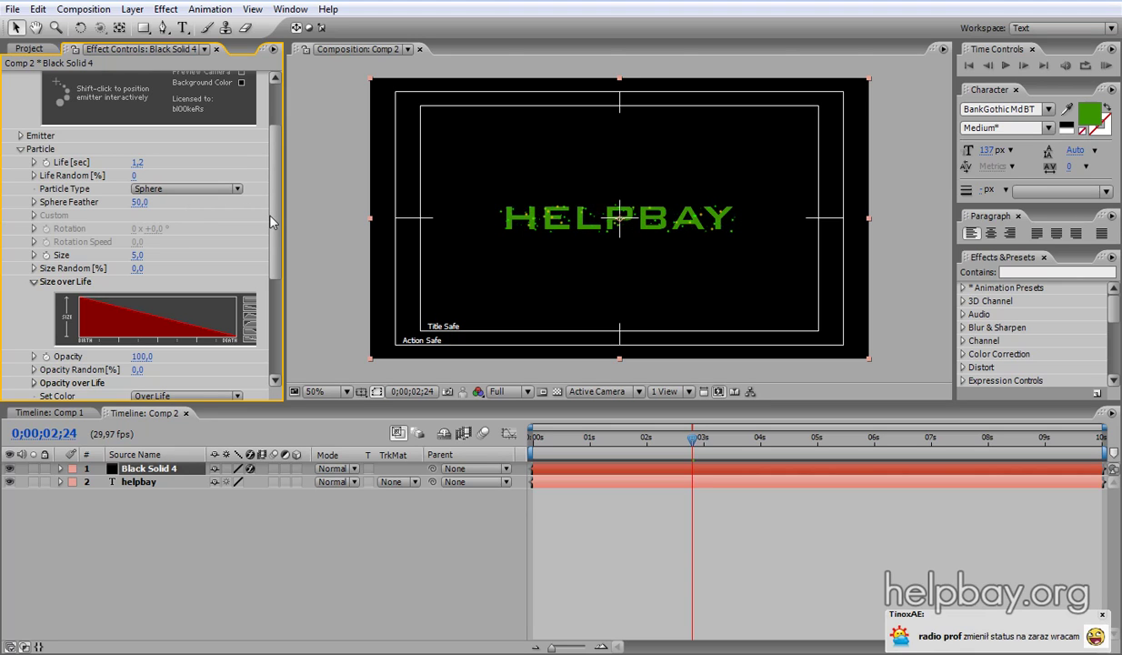
# Step: Set Particular's Motion Blur option to On for the particles on Black Solid 4
pyautogui.scroll(-5, 277, 225)
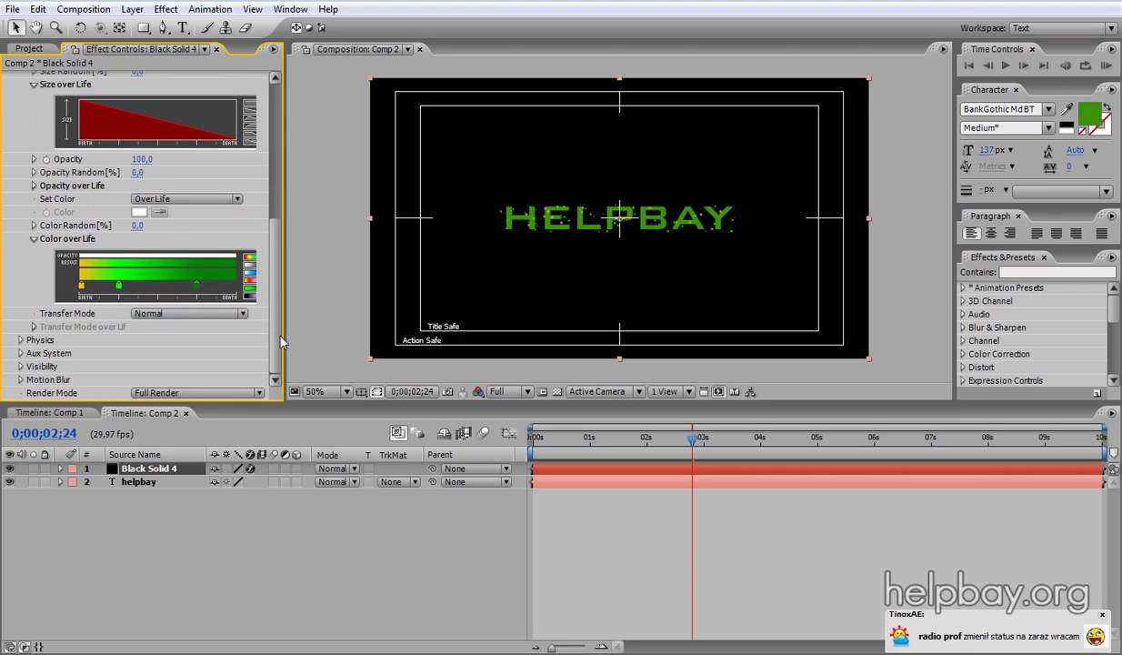
pyautogui.click(20, 380)
pyautogui.click(150, 313)
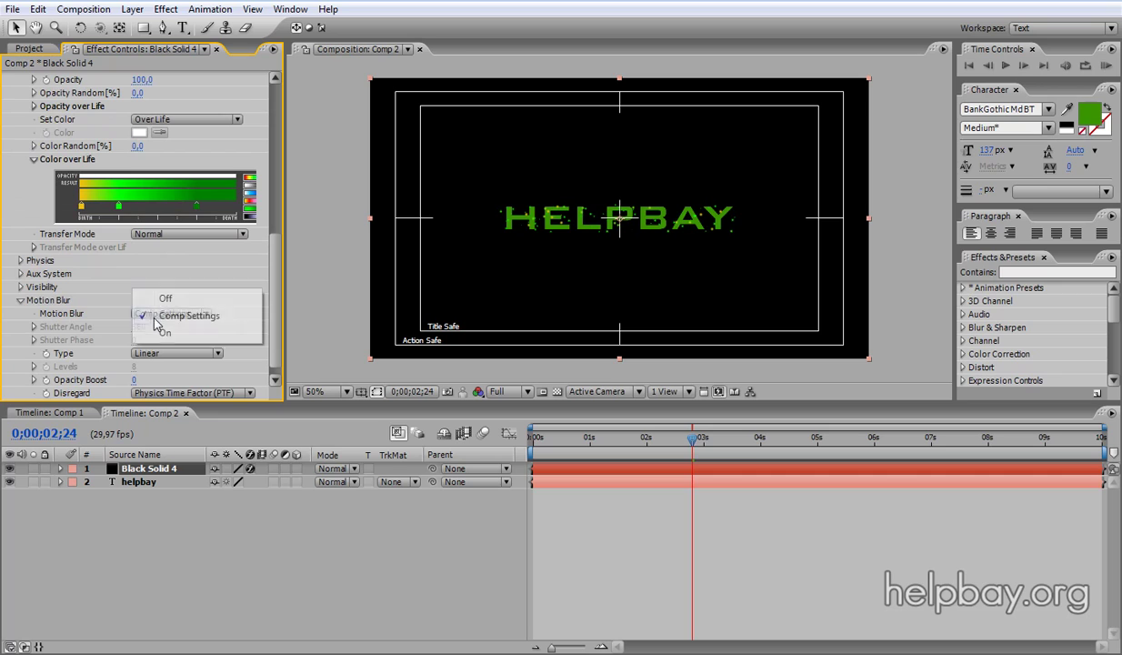
pyautogui.click(162, 333)
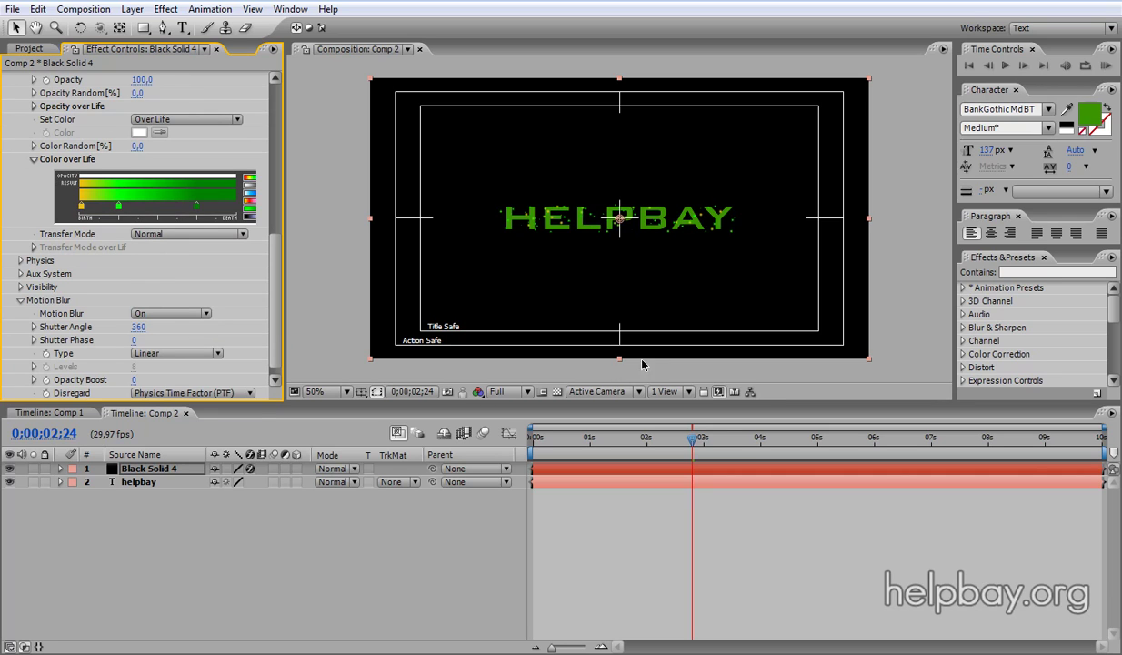
pyautogui.moveTo(274, 332); pyautogui.dragTo(275, 123)
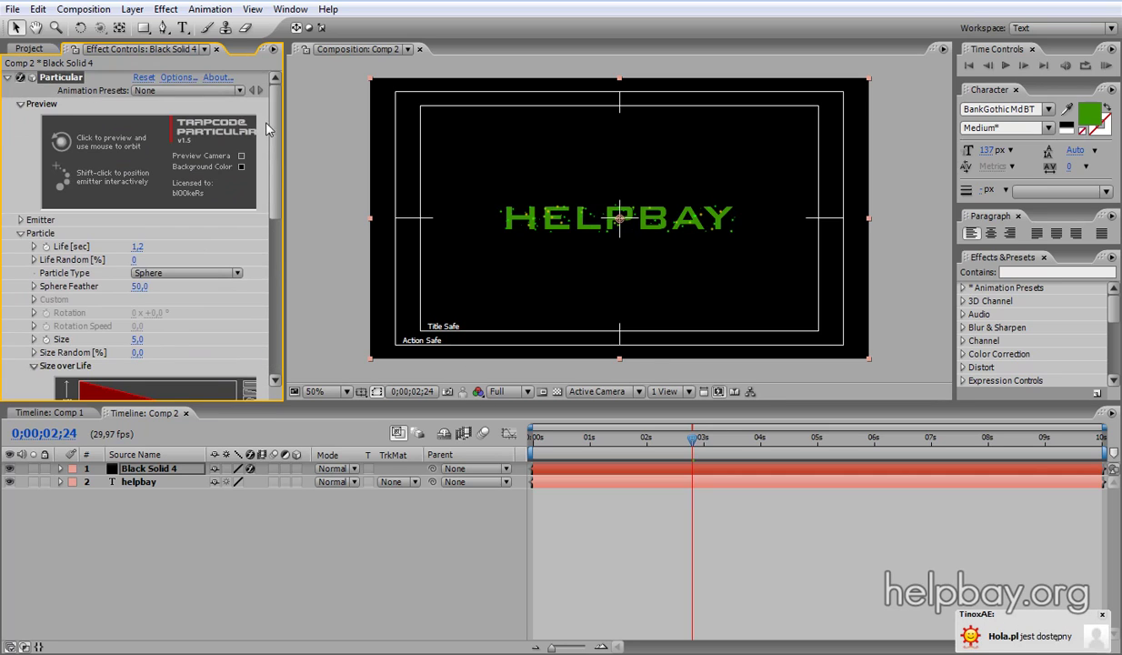
# Step: Make the helpbay text layer 3D and reveal its Position property
pyautogui.click(159, 483)
pyautogui.click(296, 482)
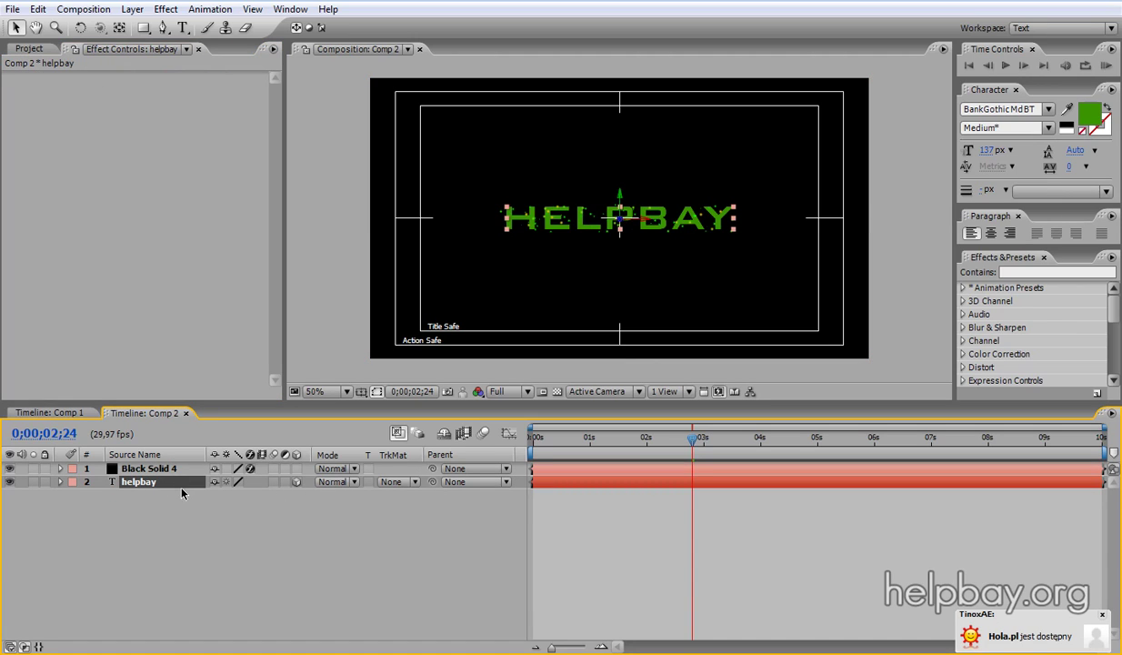
pyautogui.press('p')
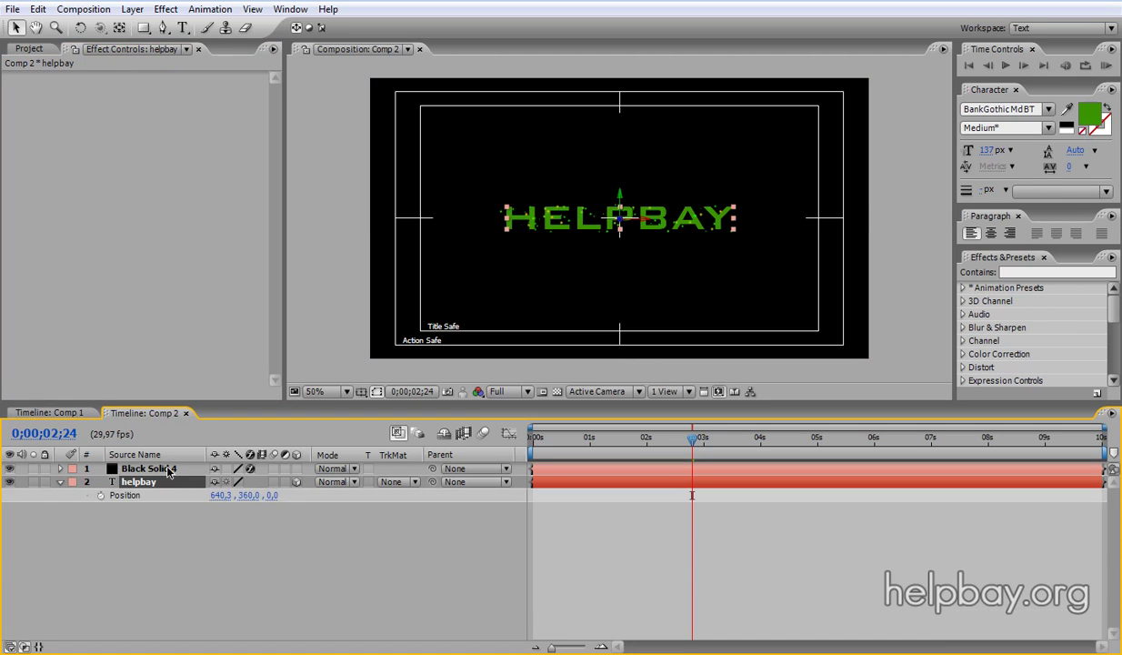
# Step: Link the Particular emitter's Position XY on Black Solid 4 to the helpbay layer's Position with an expression
pyautogui.click(168, 471)
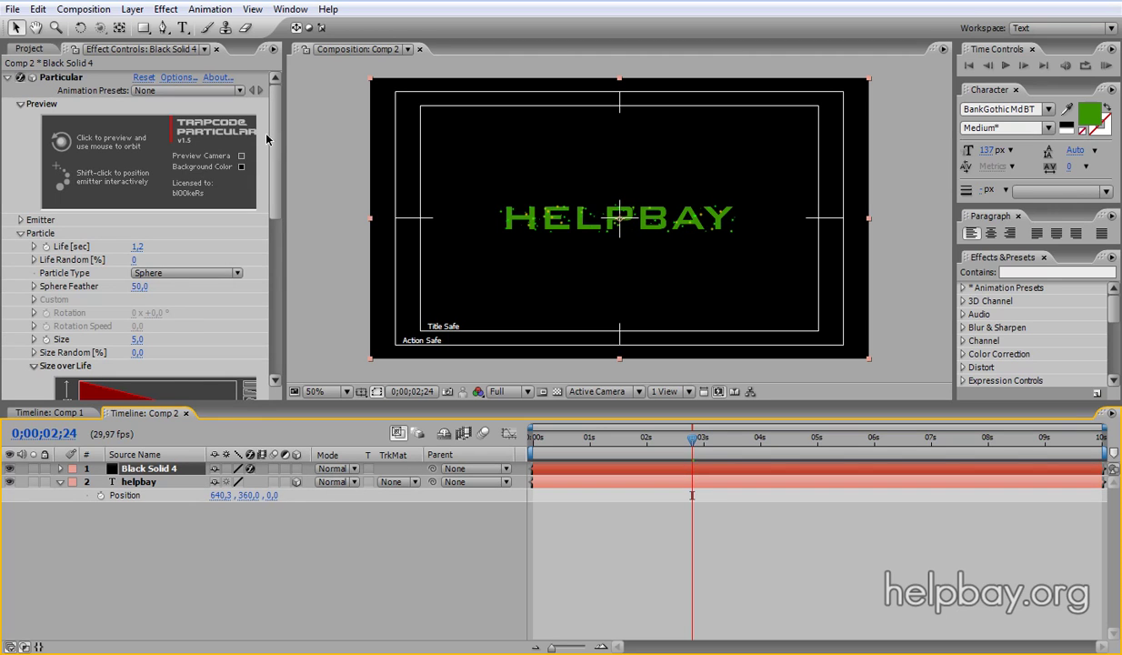
pyautogui.scroll(-3, 273, 152)
pyautogui.scroll(-3, 278, 152)
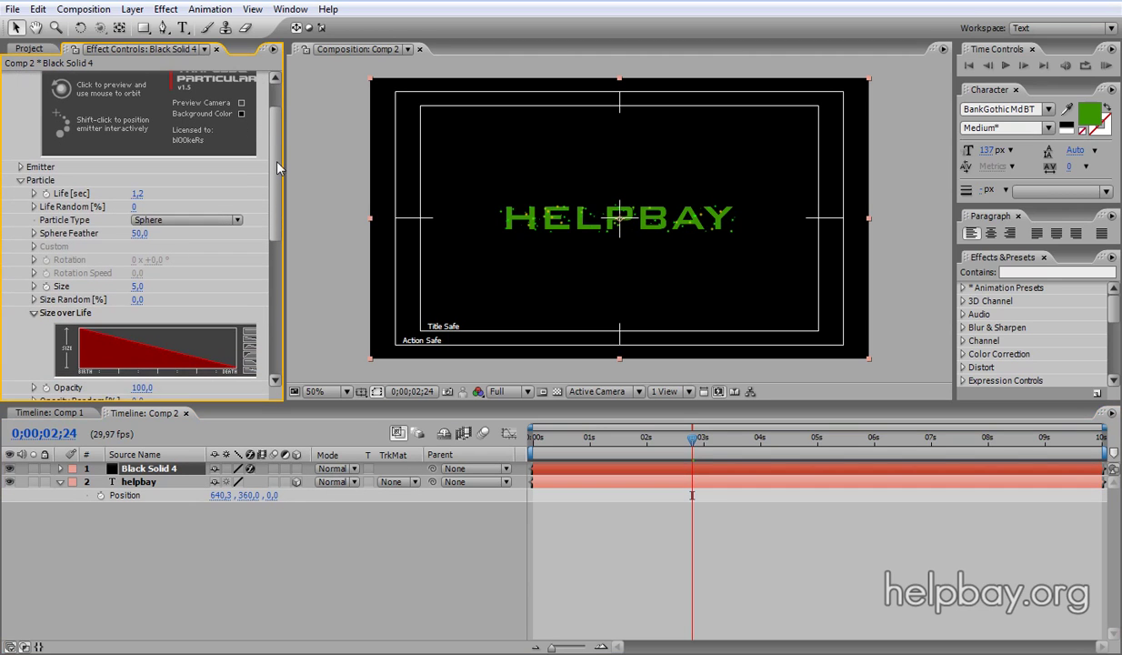
pyautogui.click(21, 181)
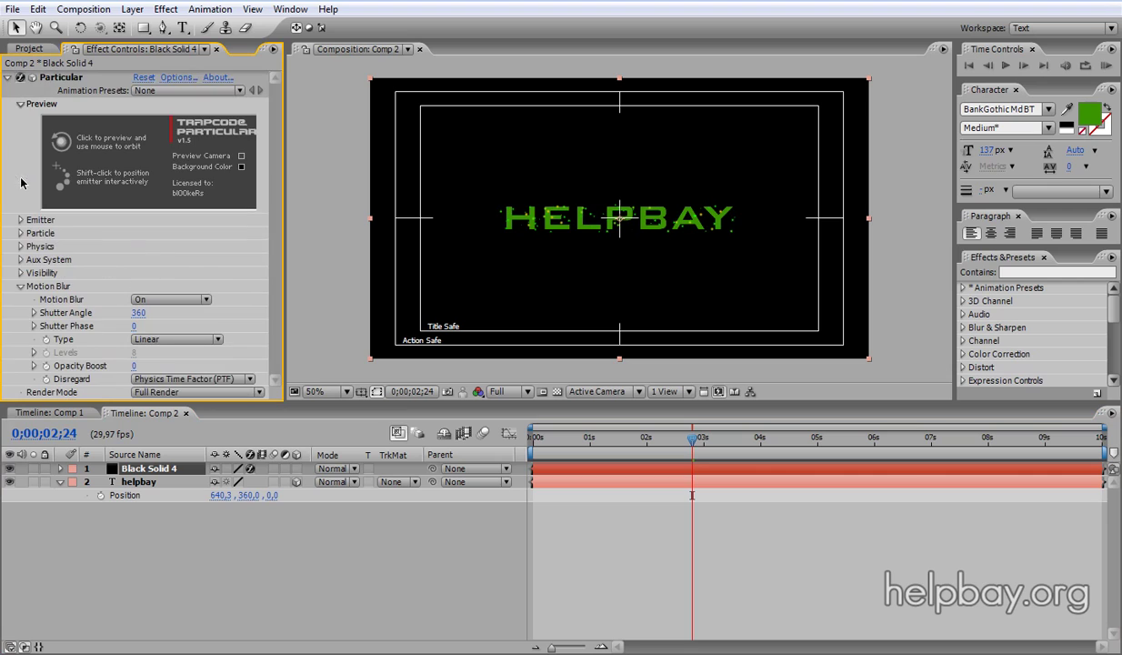
pyautogui.click(20, 219)
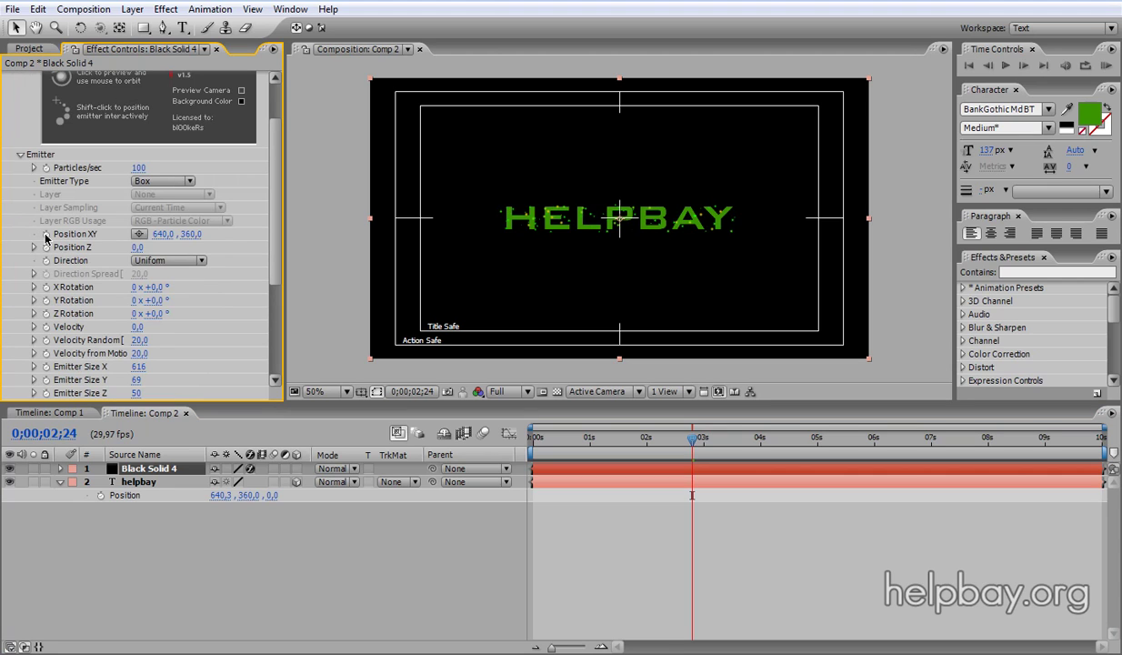
pyautogui.keyDown('alt'); pyautogui.click(46, 234); pyautogui.keyUp('alt')
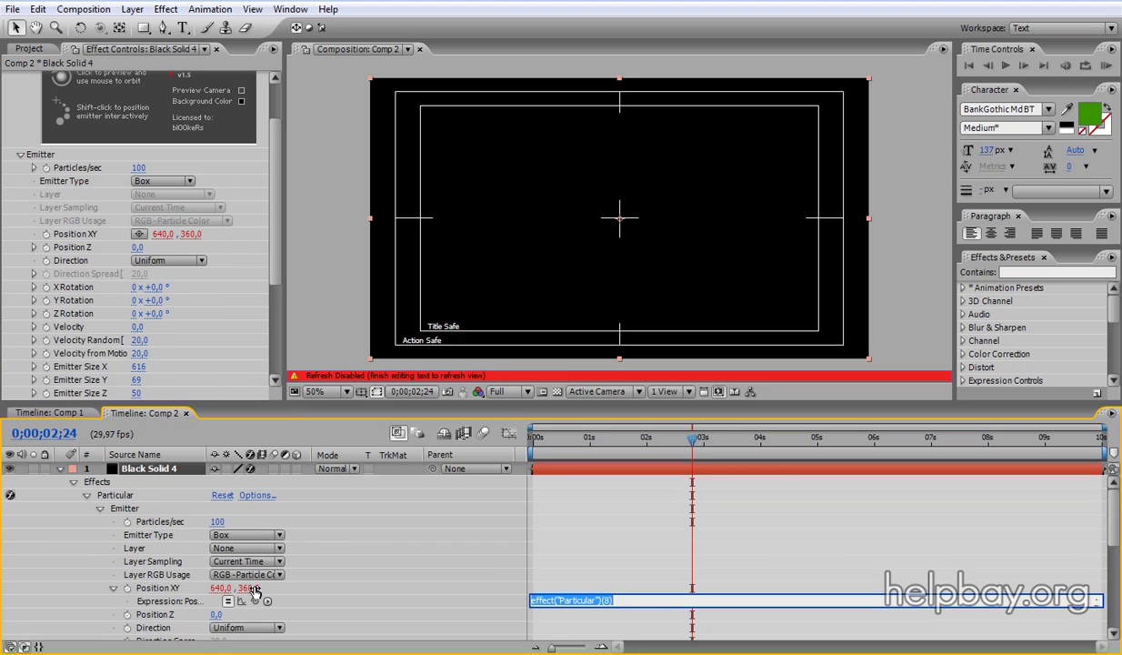
pyautogui.moveTo(255, 601); pyautogui.dragTo(170, 634)
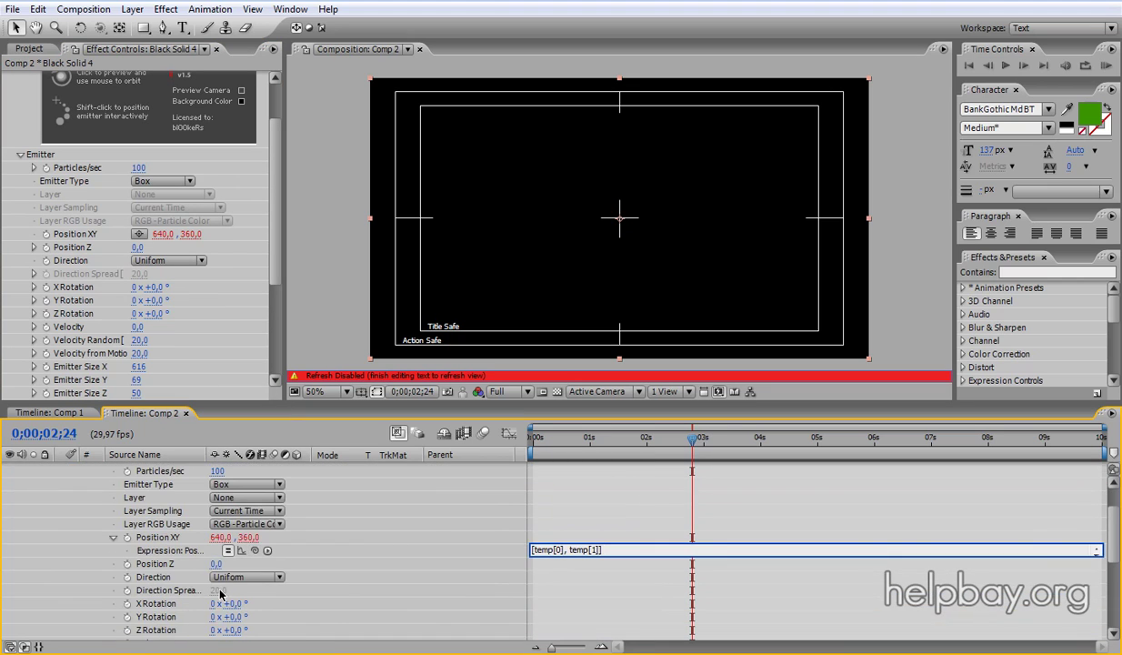
# Step: Link the emitter's Position Z to the helpbay layer's Z position with an expression
pyautogui.keyDown('alt'); pyautogui.click(127, 565); pyautogui.keyUp('alt')
pyautogui.moveTo(253, 577); pyautogui.dragTo(233, 641)
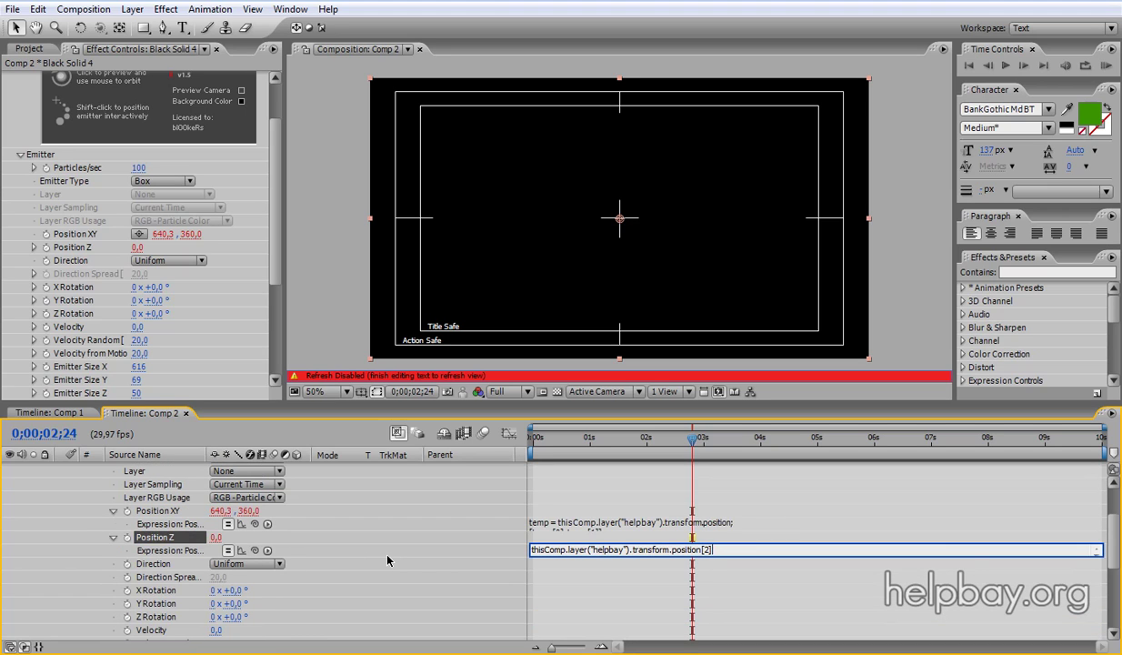
pyautogui.click(369, 525)
# Step: Start an expression on Particles/sec with S=thisComp.layer("helpbay").transform.position.speed
pyautogui.scroll(3, 368, 525)
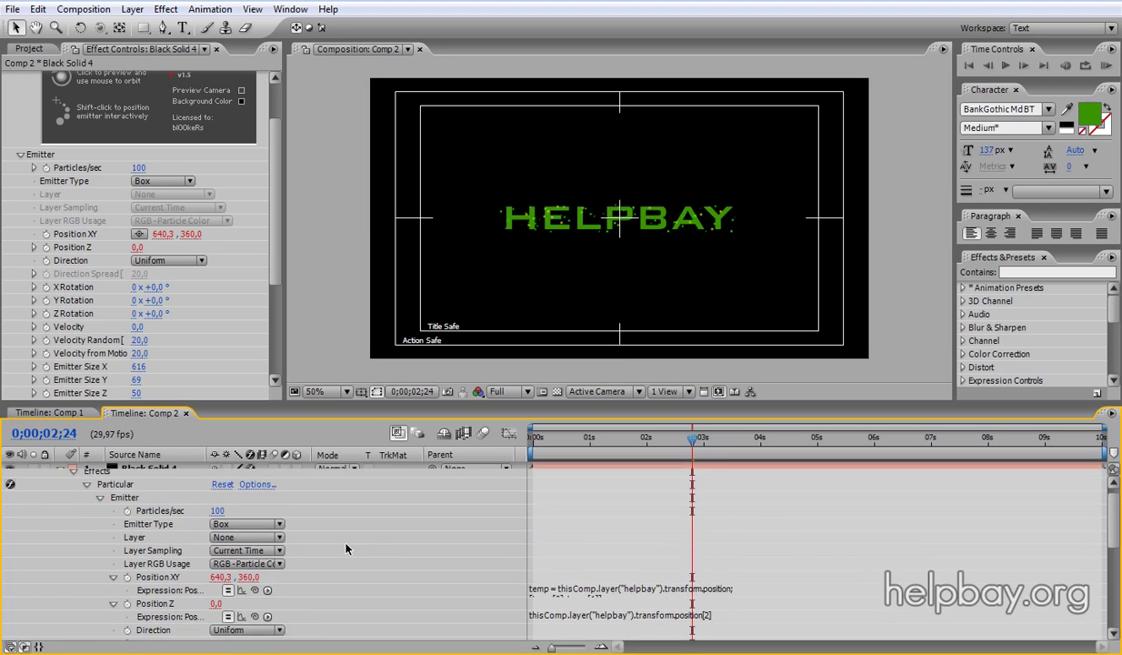
pyautogui.scroll(1, 345, 548)
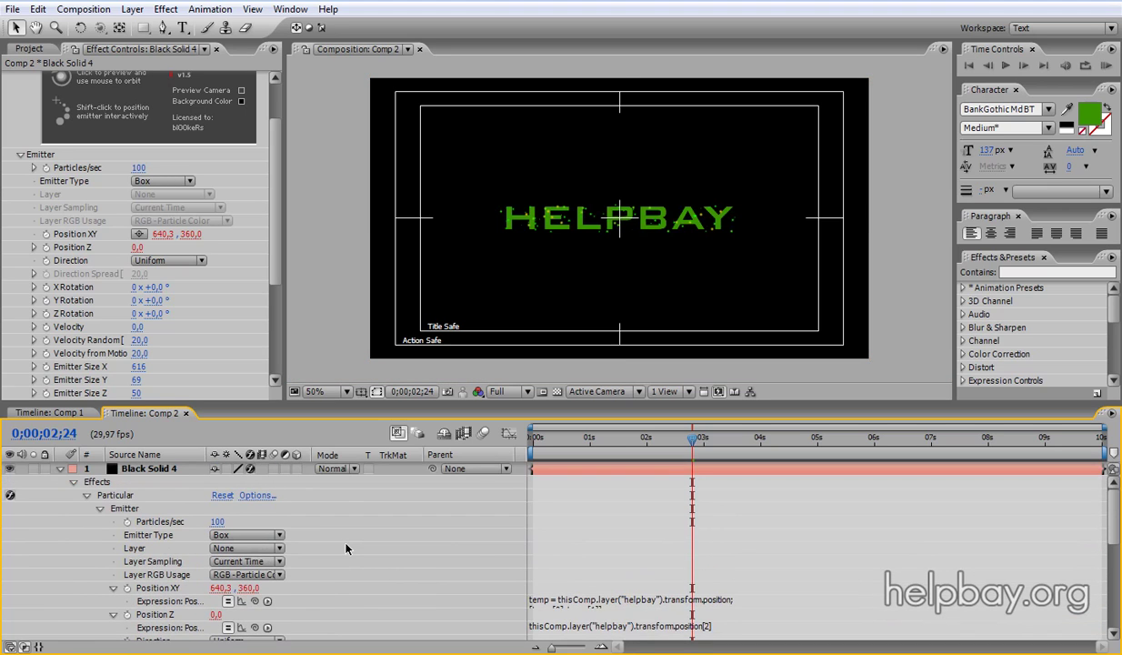
pyautogui.keyDown('alt'); pyautogui.click(126, 522); pyautogui.keyUp('alt')
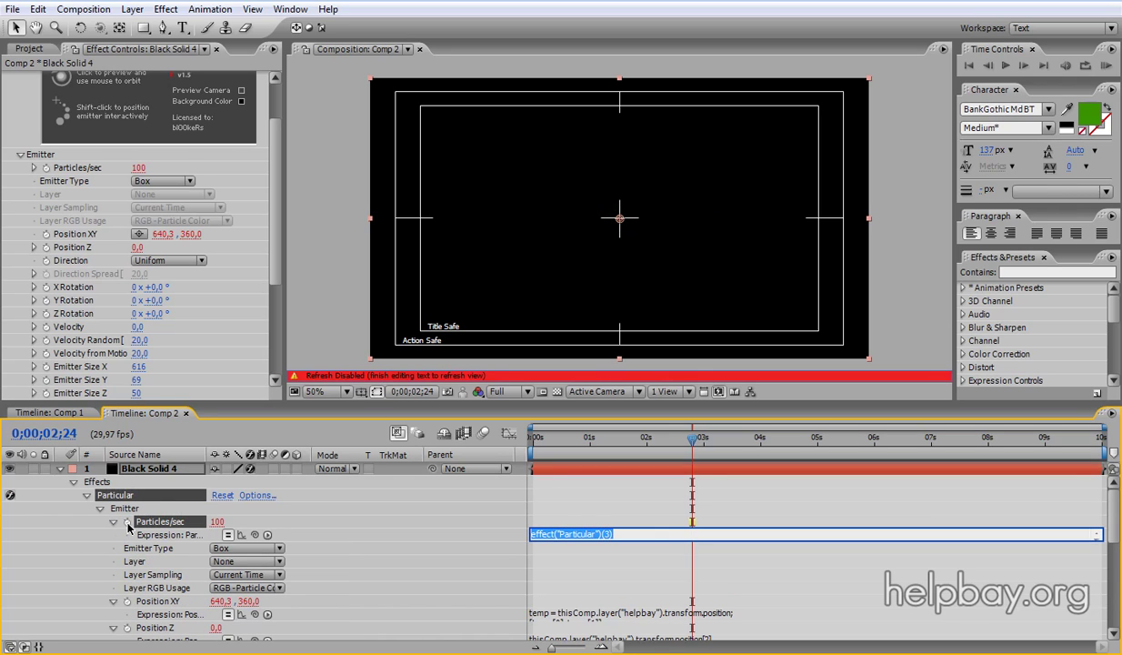
pyautogui.write('S=')
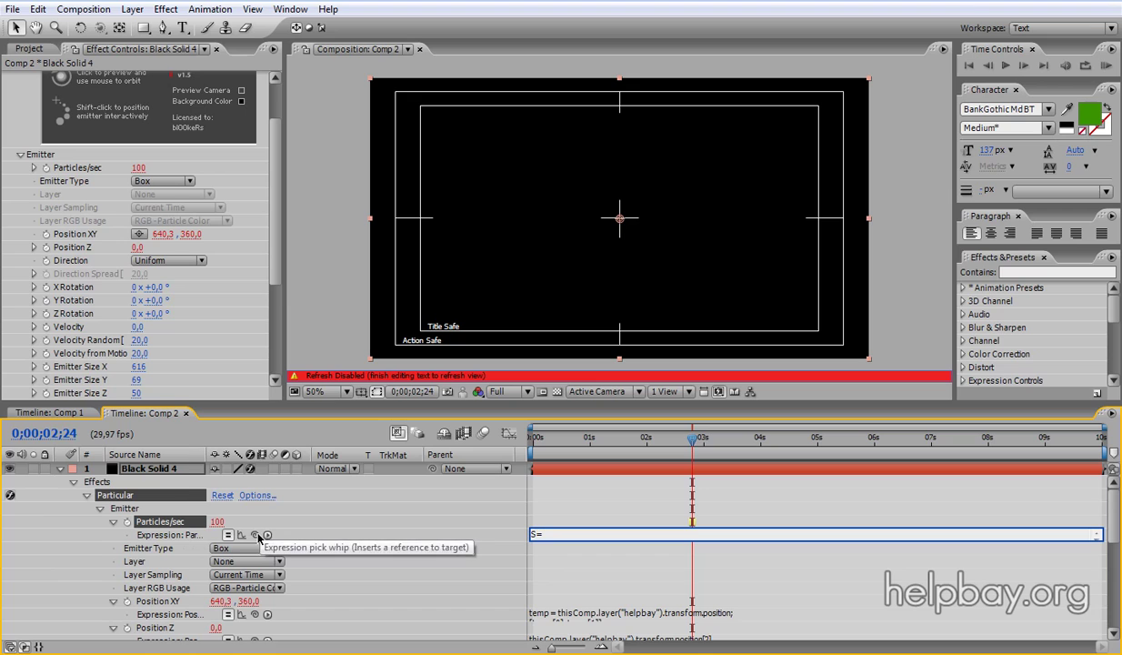
pyautogui.moveTo(254, 534); pyautogui.dragTo(170, 622)
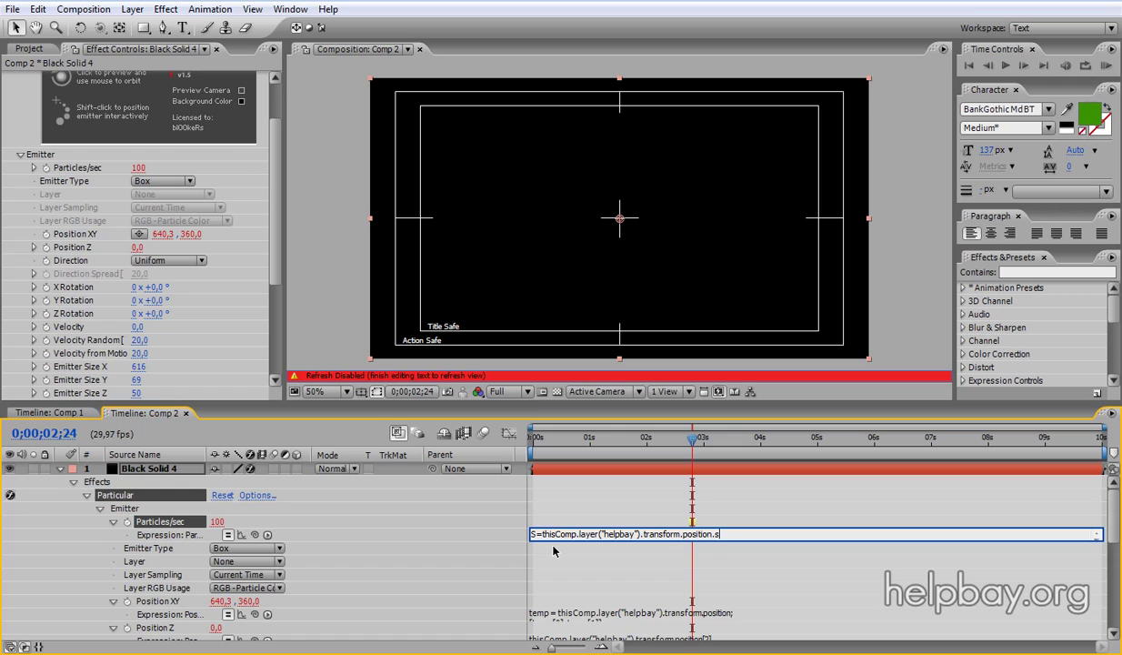
pyautogui.write('.speed')
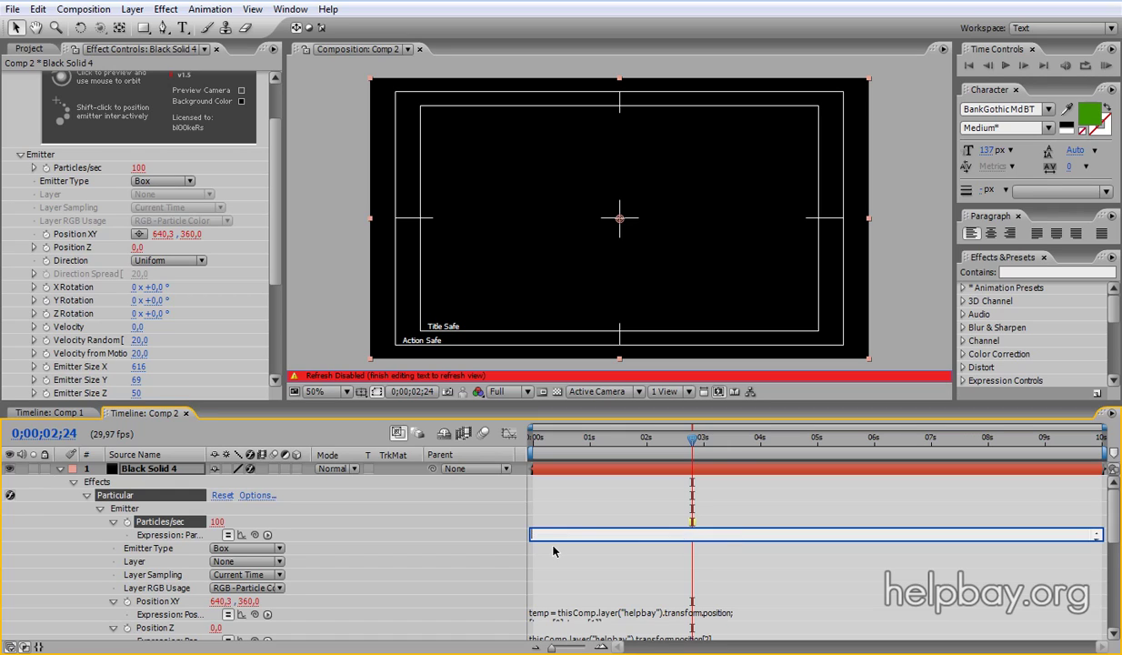
# Step: Complete the Particles/sec expression with the condition if(S>400){29*S;}else{0;} on separate lines and apply it
pyautogui.press('Return')
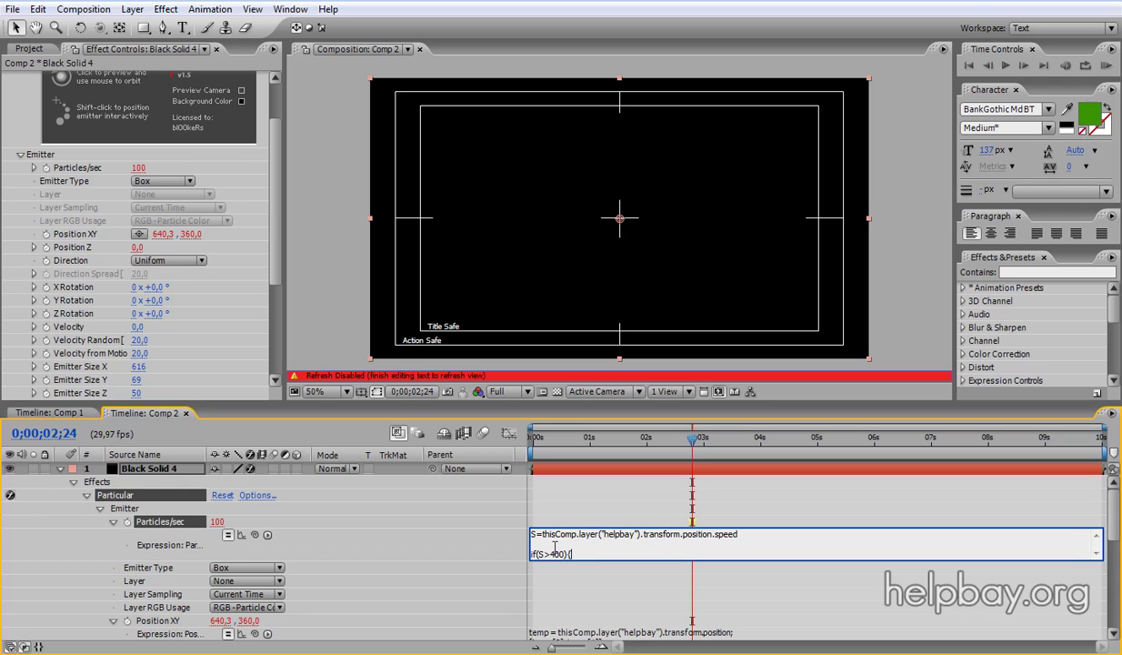
pyautogui.press('Return')
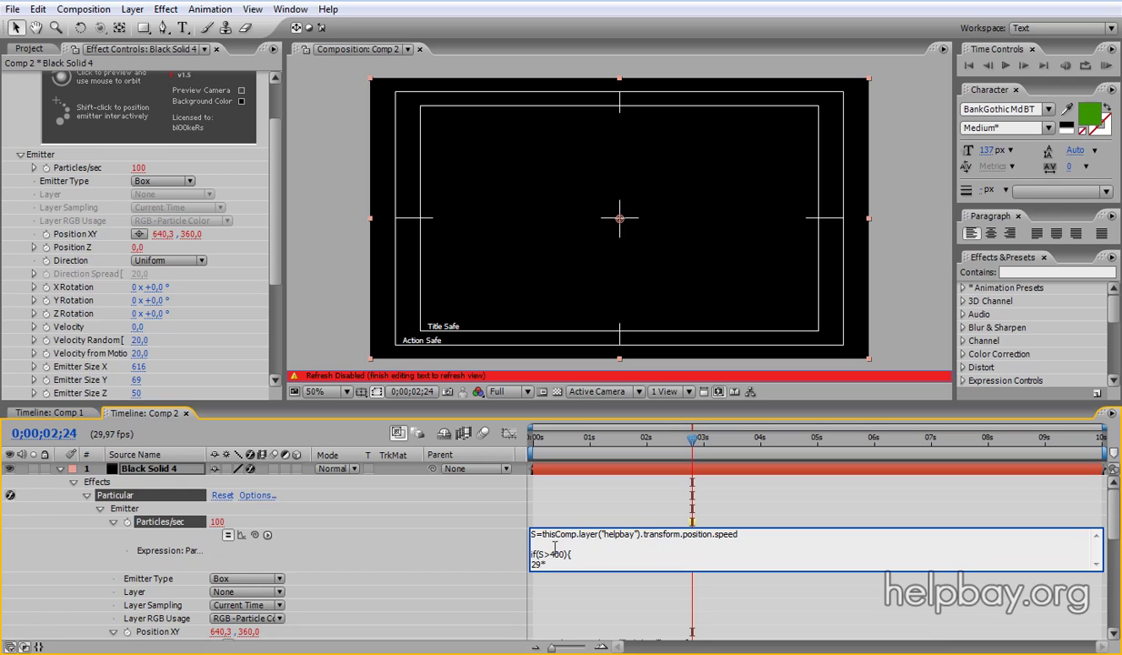
pyautogui.write('29*S;')
pyautogui.press('Return')
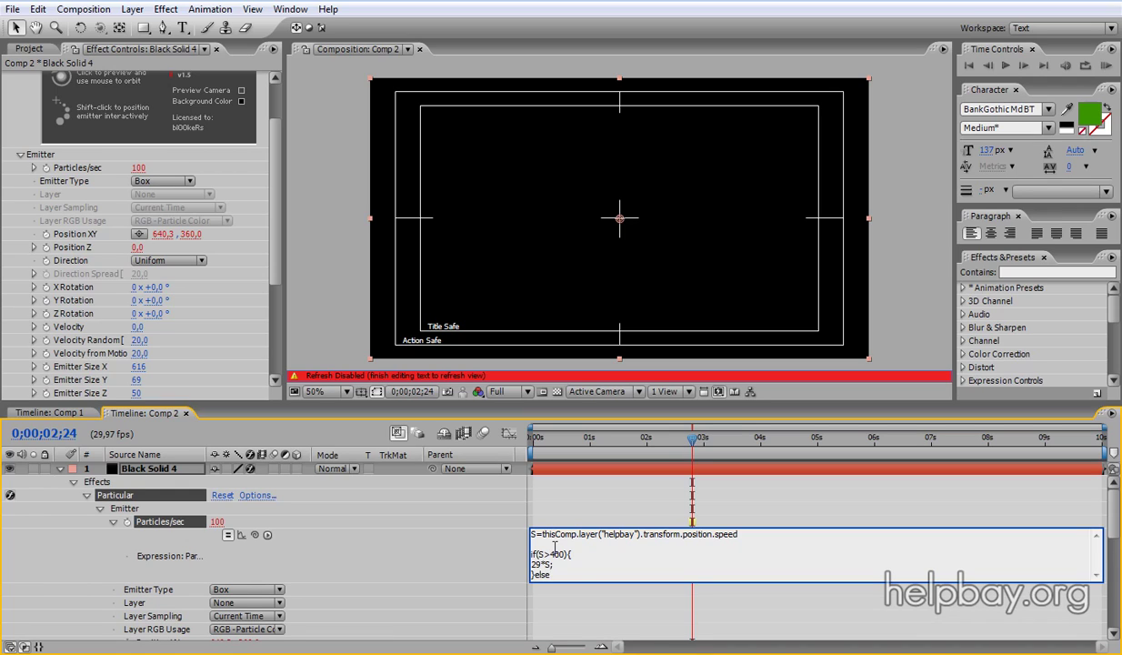
pyautogui.write('}else{')
pyautogui.press('Return')
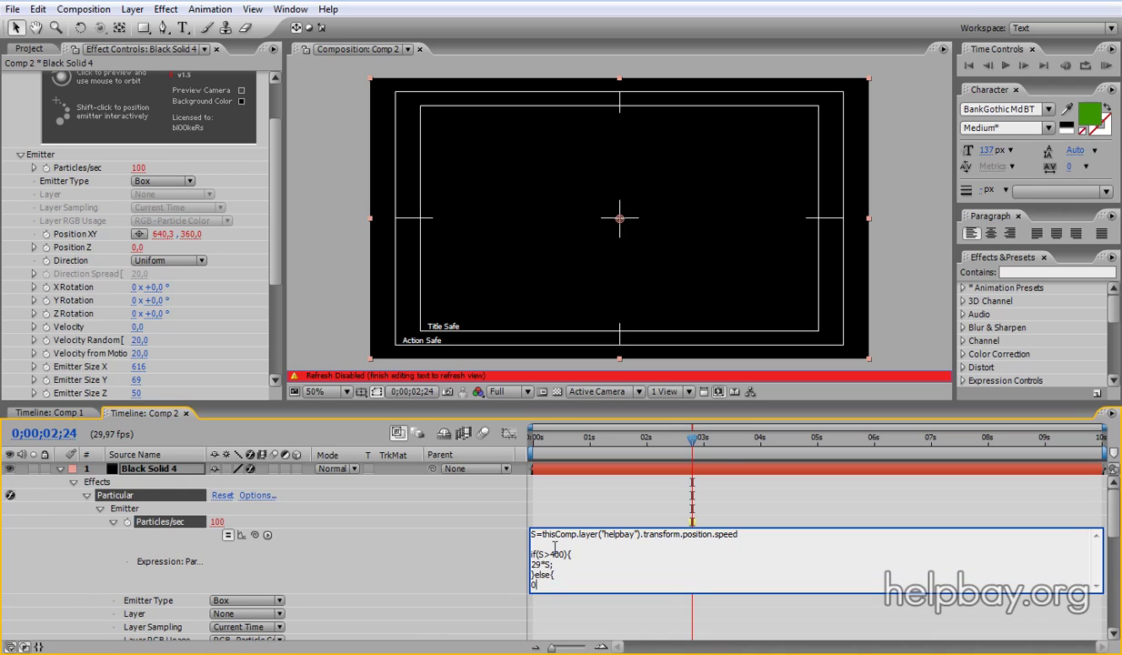
pyautogui.write('0;')
pyautogui.press('Return')
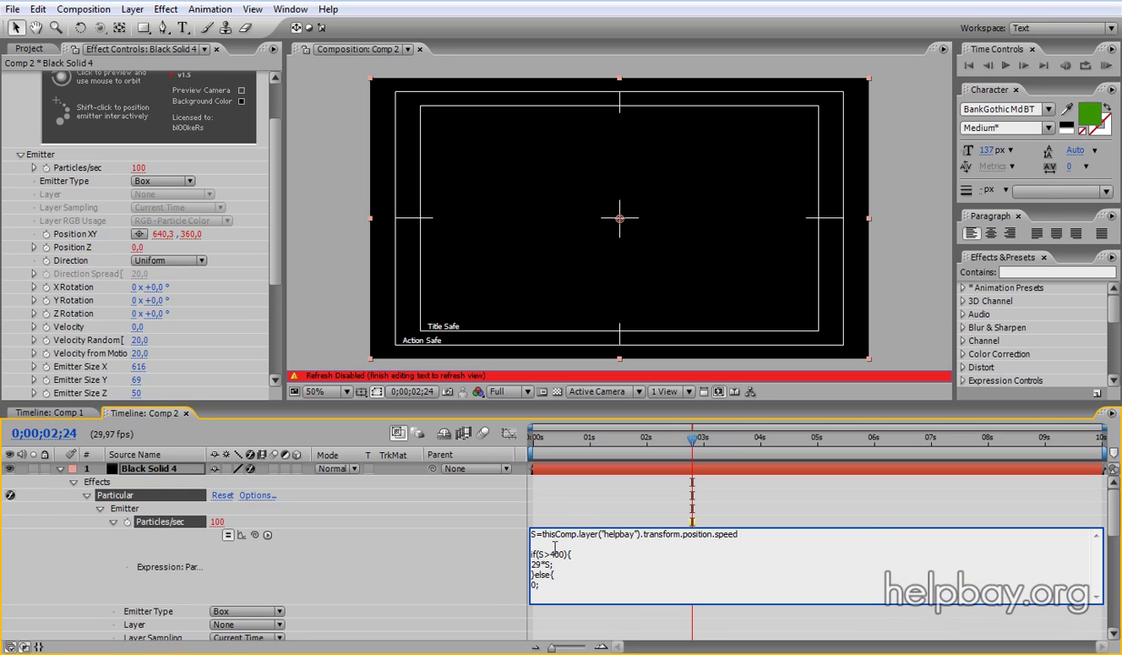
pyautogui.click(492, 579)
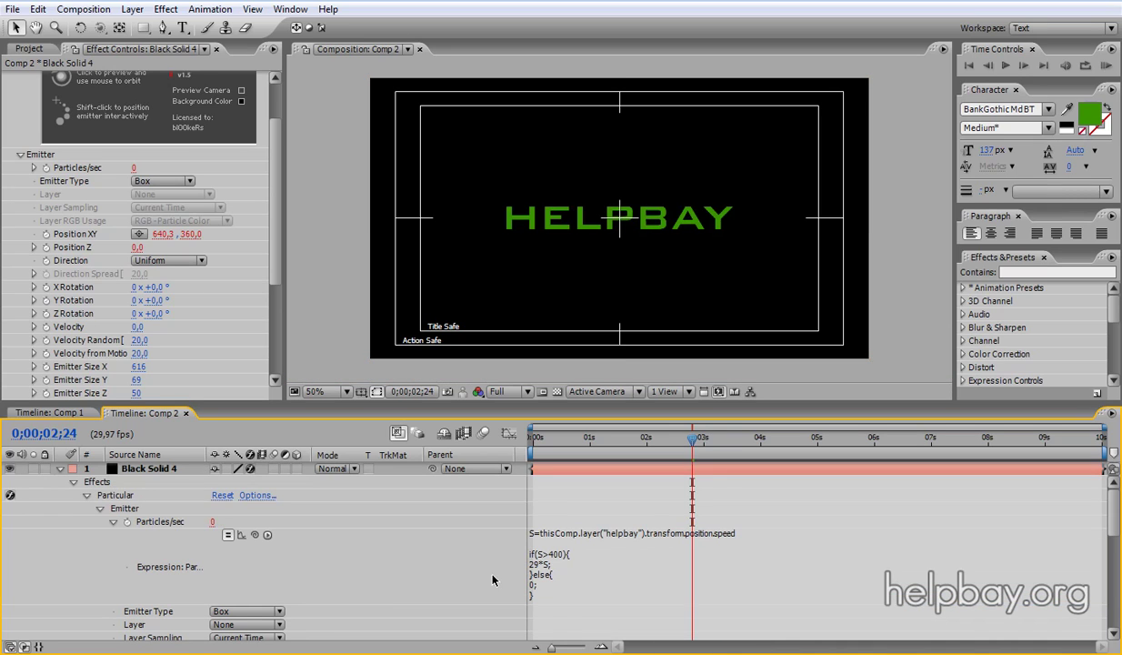
# Step: Move the current time to 0;00;01;00 and add a Slider Control expression effect to the helpbay layer
pyautogui.moveTo(673, 438); pyautogui.dragTo(590, 440)
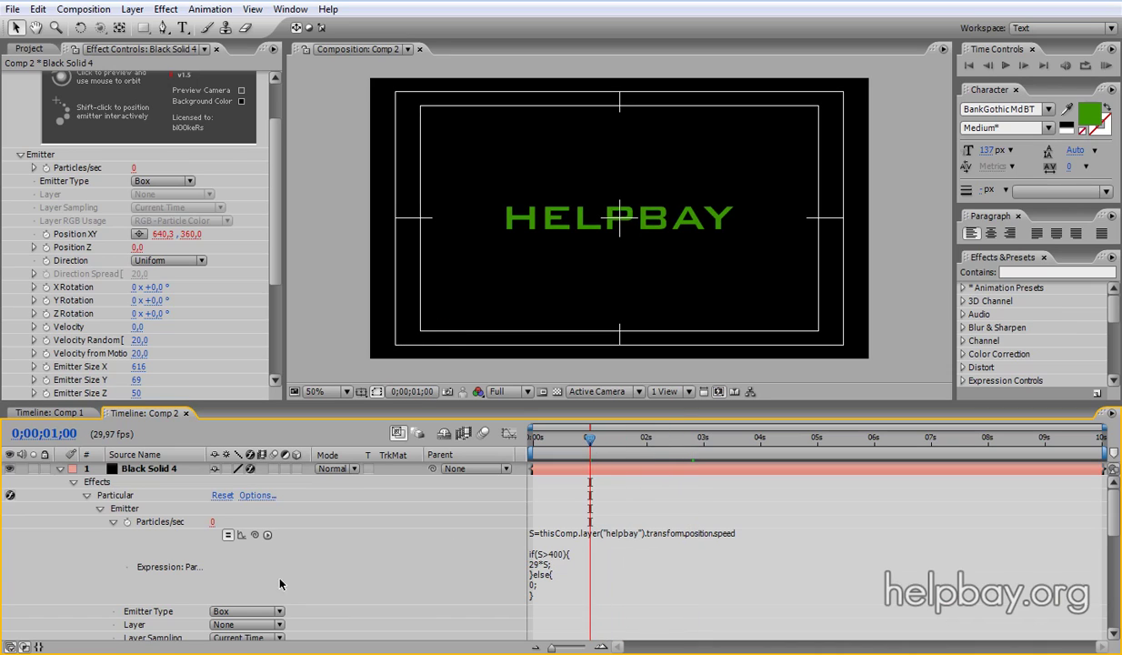
pyautogui.click(59, 469)
pyautogui.click(112, 482)
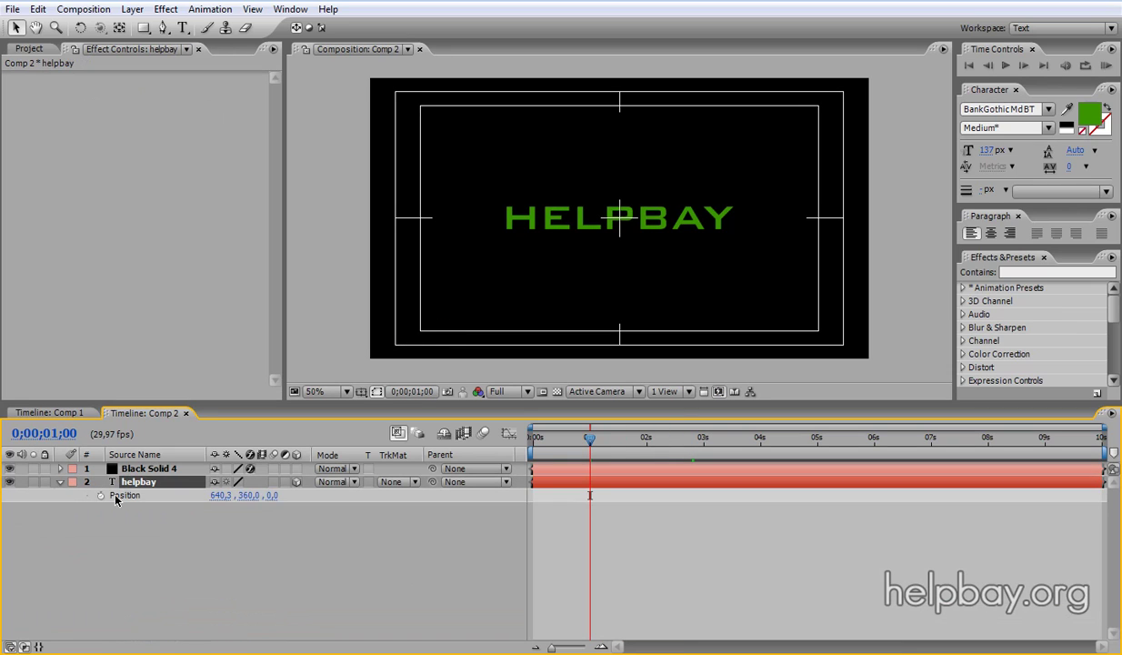
pyautogui.click(165, 10)
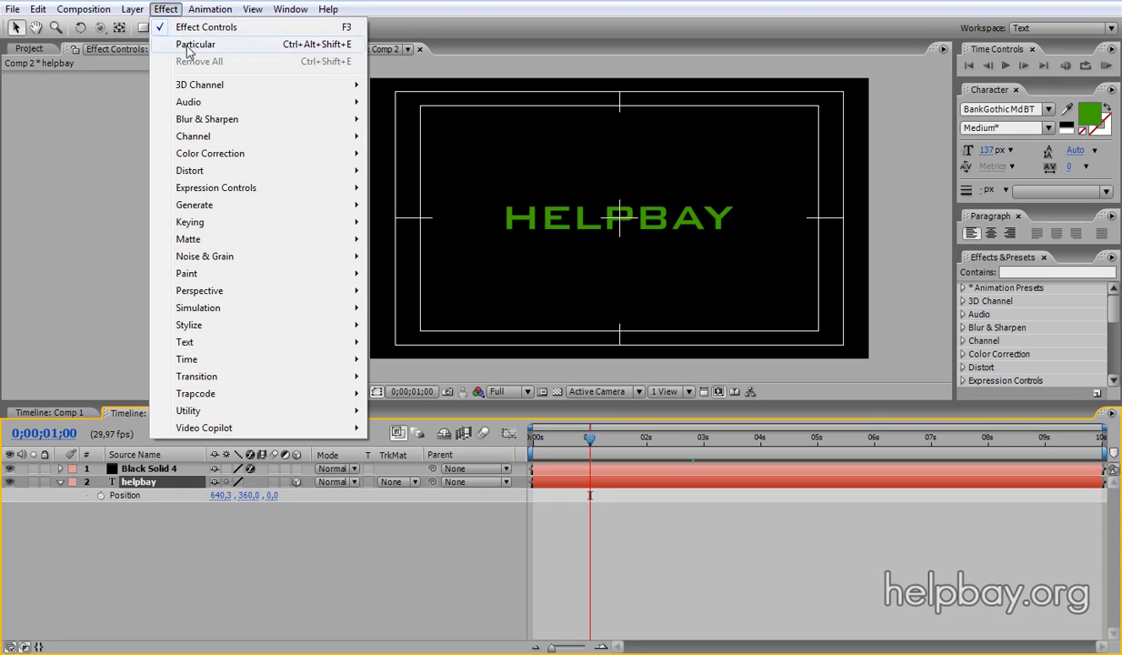
pyautogui.moveTo(275, 190)
pyautogui.click(419, 274)
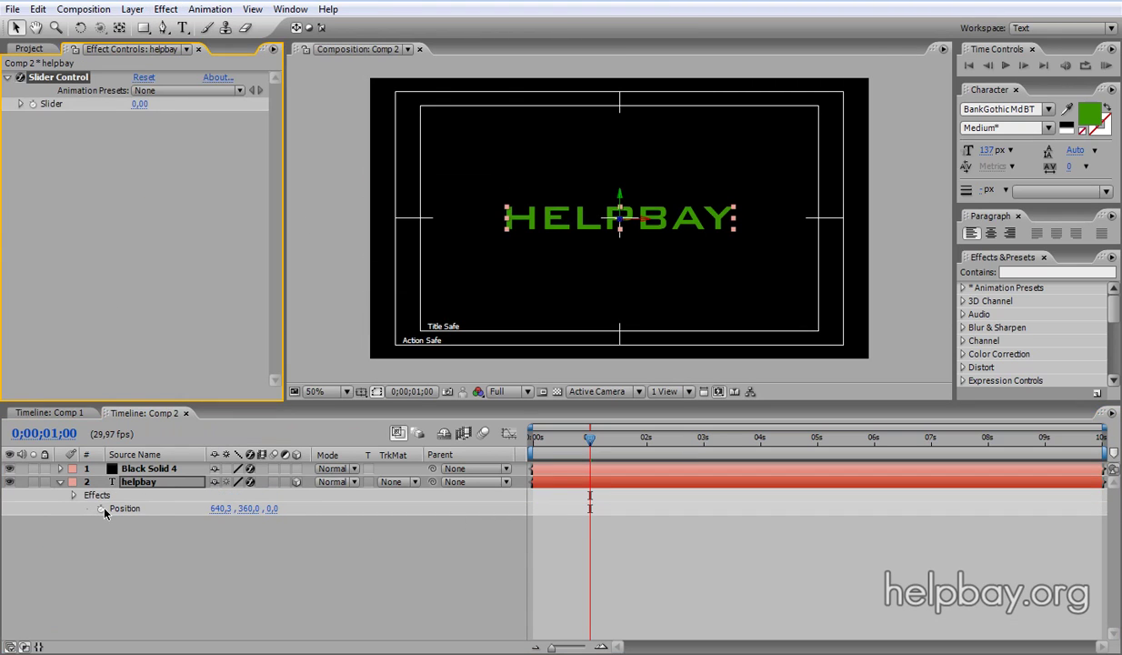
# Step: Apply the expression wiggle(7,effect("Slider Control")("Slider")) to the helpbay layer's Position
pyautogui.keyDown('alt'); pyautogui.click(101, 508); pyautogui.keyUp('alt')
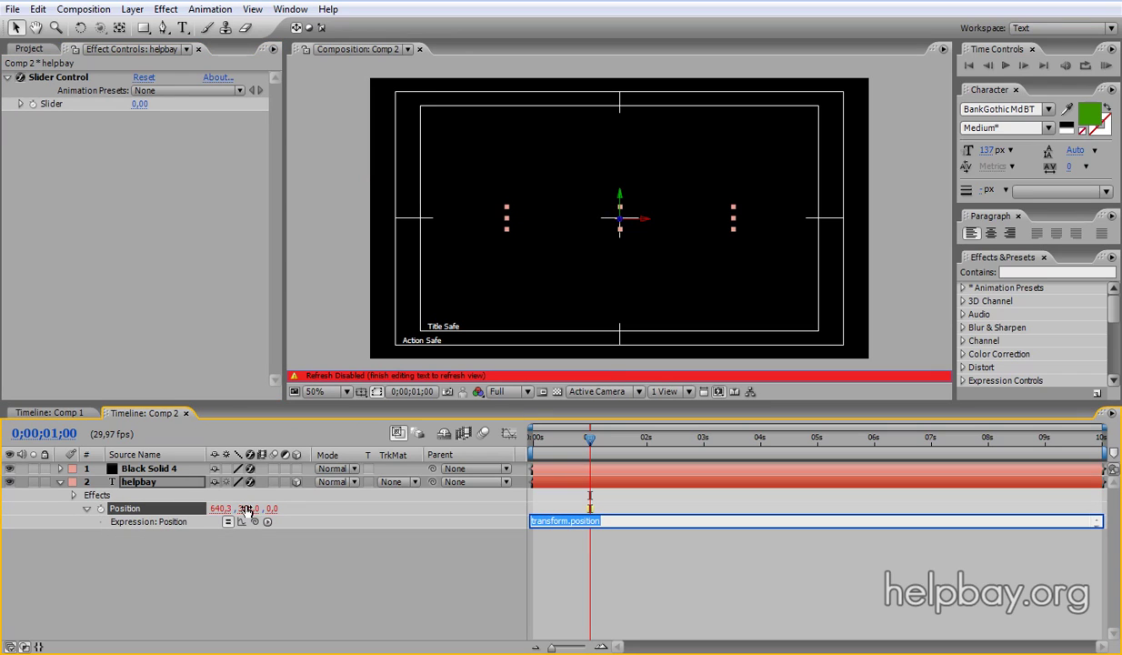
pyautogui.write('wiggle')
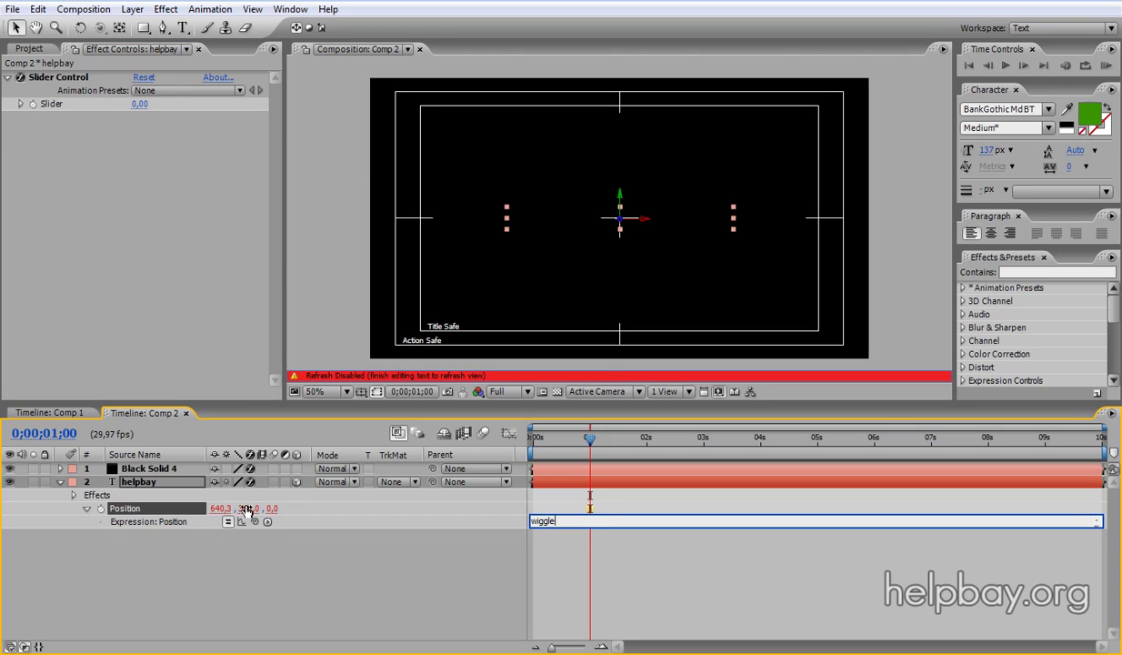
pyautogui.write('(7,')
pyautogui.moveTo(254, 522); pyautogui.dragTo(53, 105)
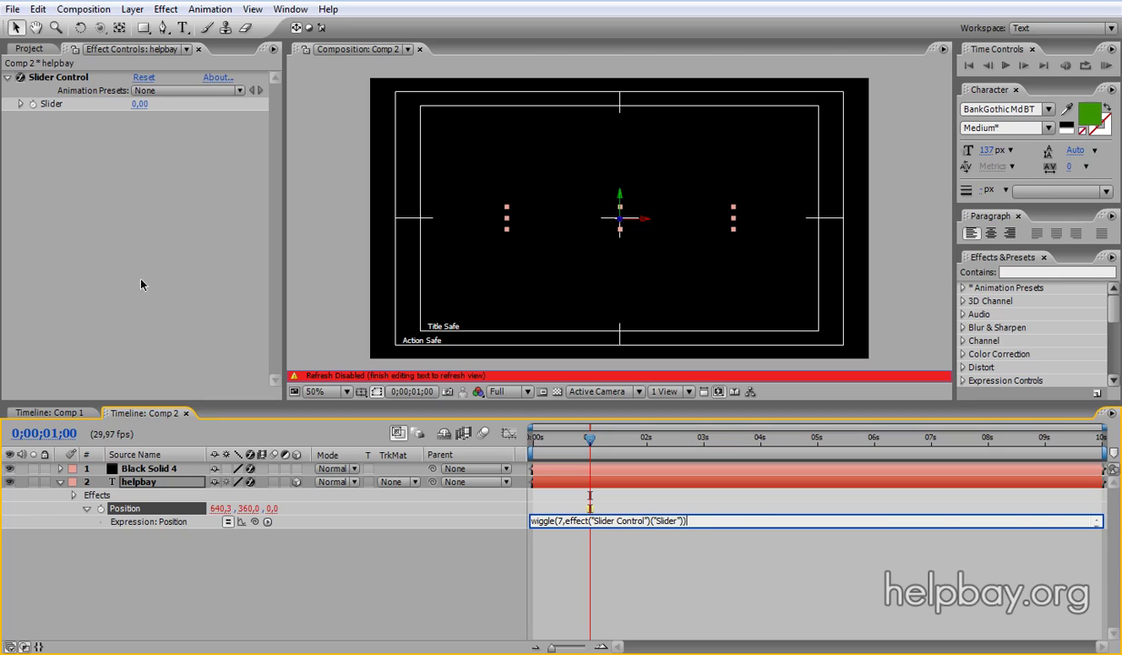
pyautogui.click(369, 561)
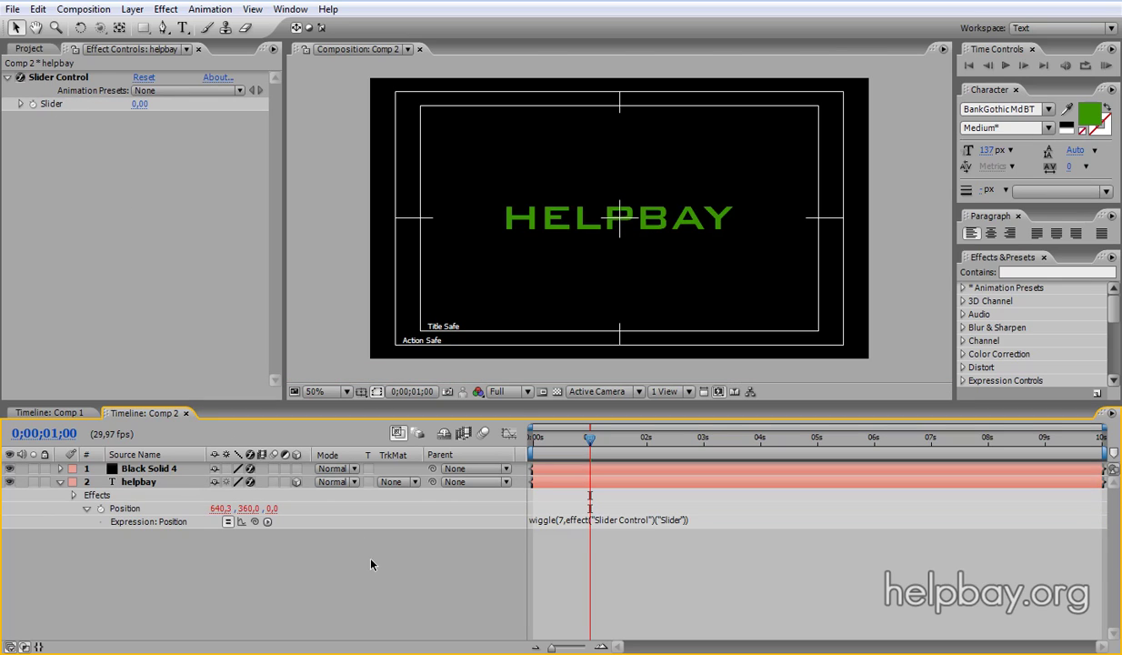
# Step: Keyframe the helpbay layer's Slider at 0 at 0;00;01;00 and at 50 at 0;00;01;05
pyautogui.click(35, 113)
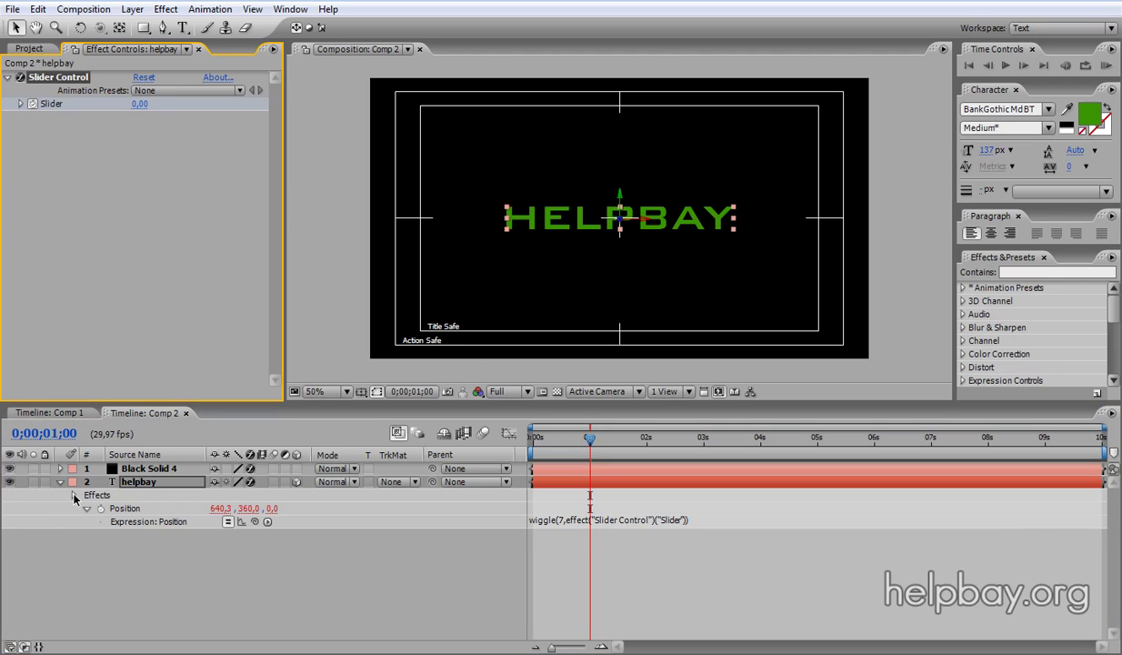
pyautogui.click(75, 496)
pyautogui.click(87, 509)
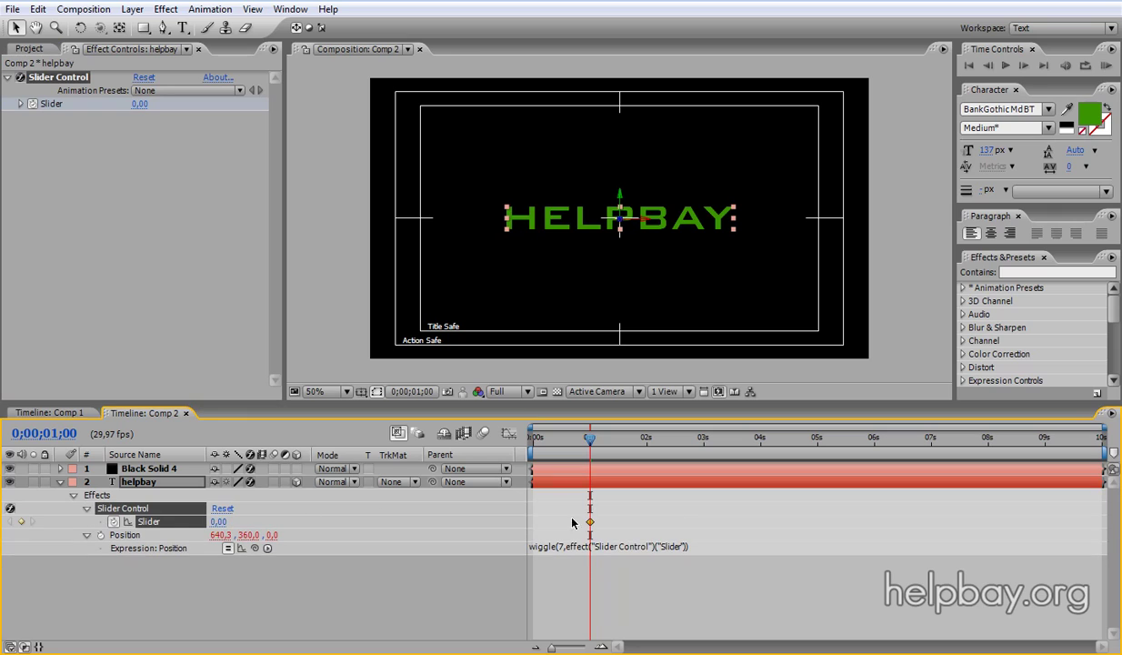
pyautogui.moveTo(589, 437); pyautogui.dragTo(599, 438)
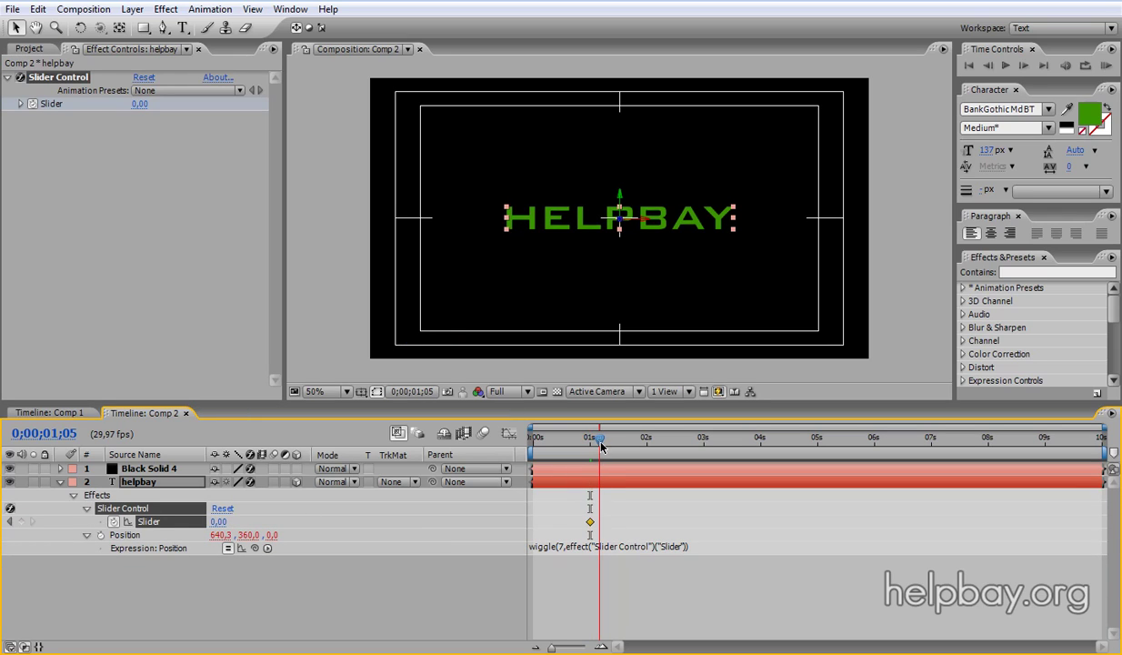
pyautogui.click(143, 105)
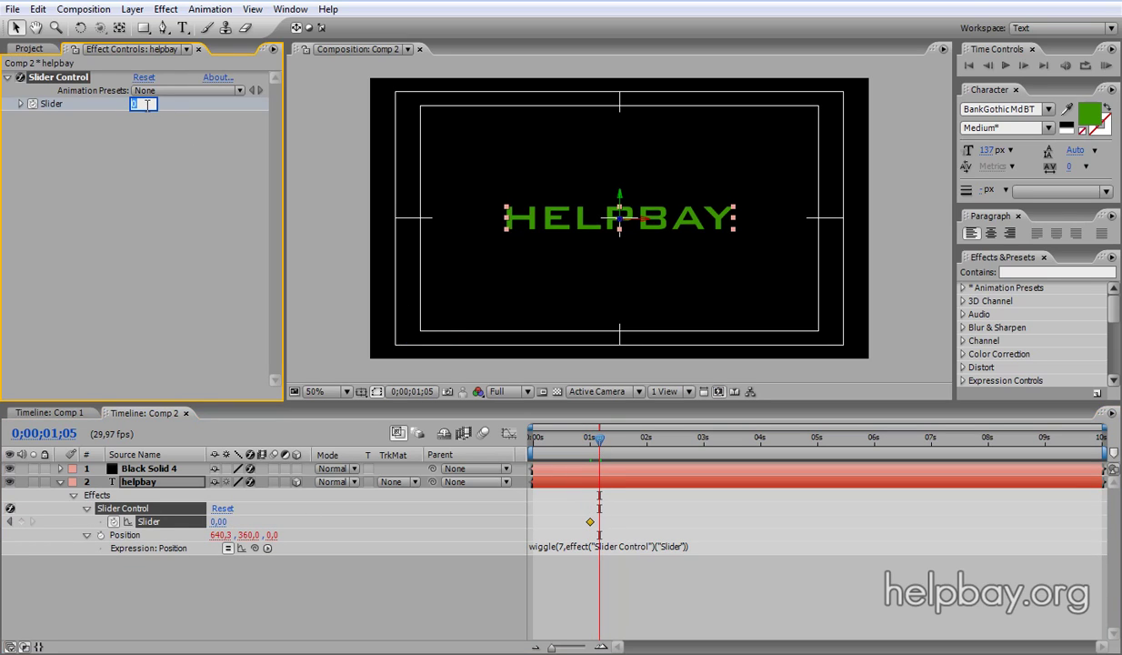
pyautogui.press('Return')
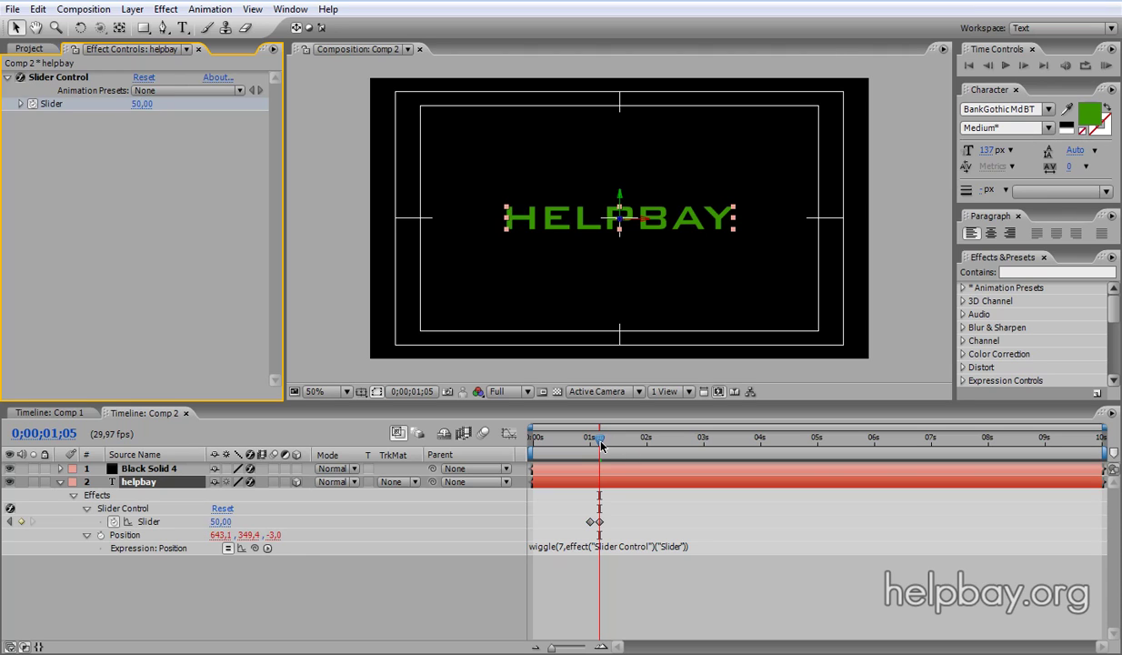
# Step: Add a Slider keyframe with a value of 0 at 0;00;02;02
pyautogui.moveTo(601, 437); pyautogui.dragTo(650, 438)
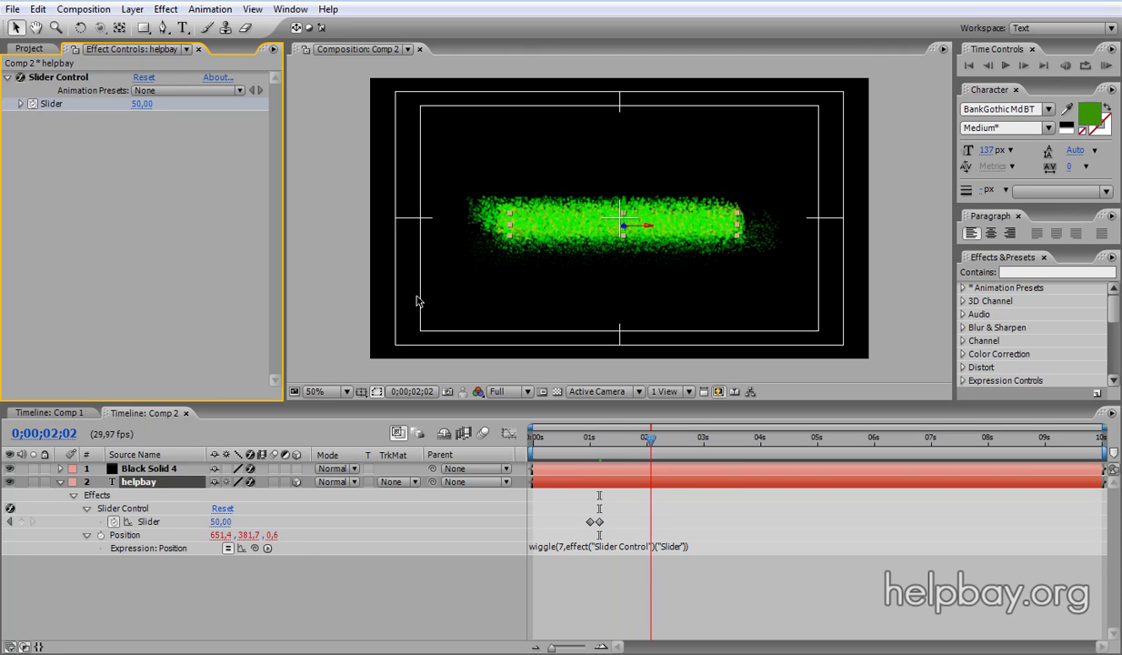
pyautogui.click(142, 104)
pyautogui.write('0')
pyautogui.press('Return')
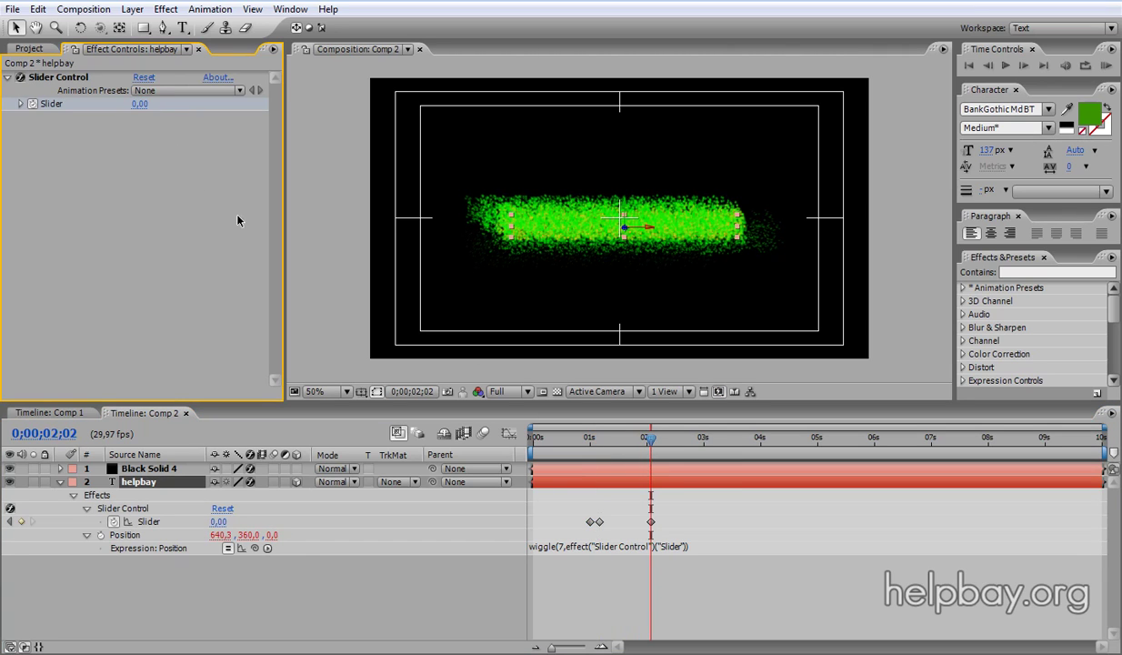
# Step: Set the Particular emitter's Velocity from Motion to 120 on Black Solid 4 and check frames around 0;00;01;05
pyautogui.moveTo(653, 442); pyautogui.dragTo(618, 452)
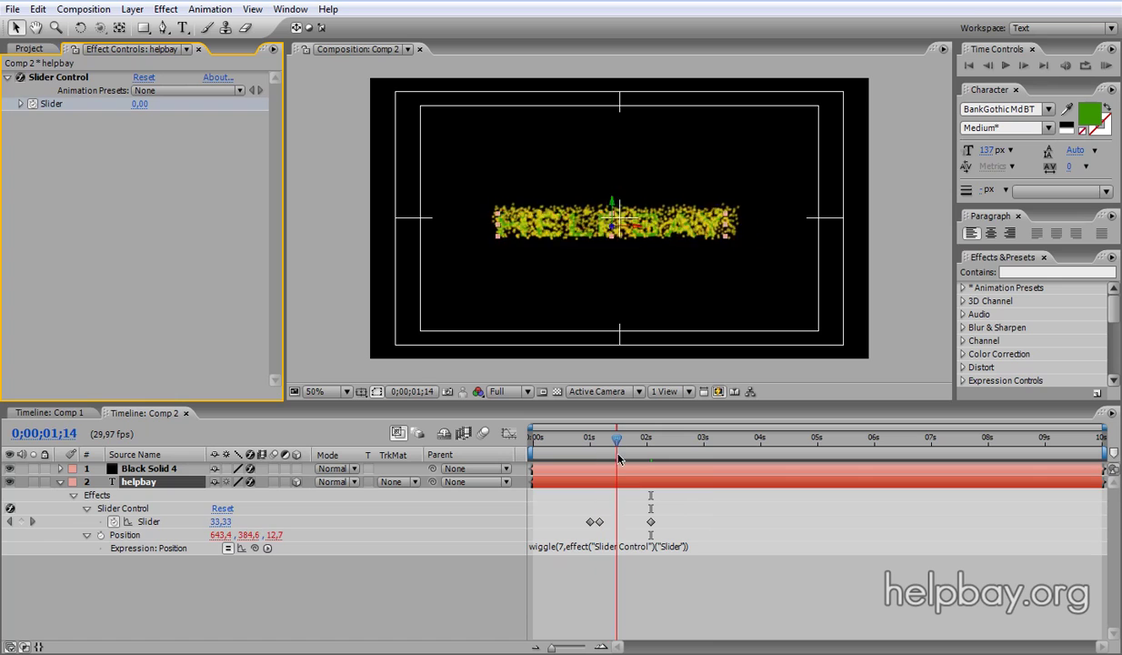
pyautogui.click(129, 468)
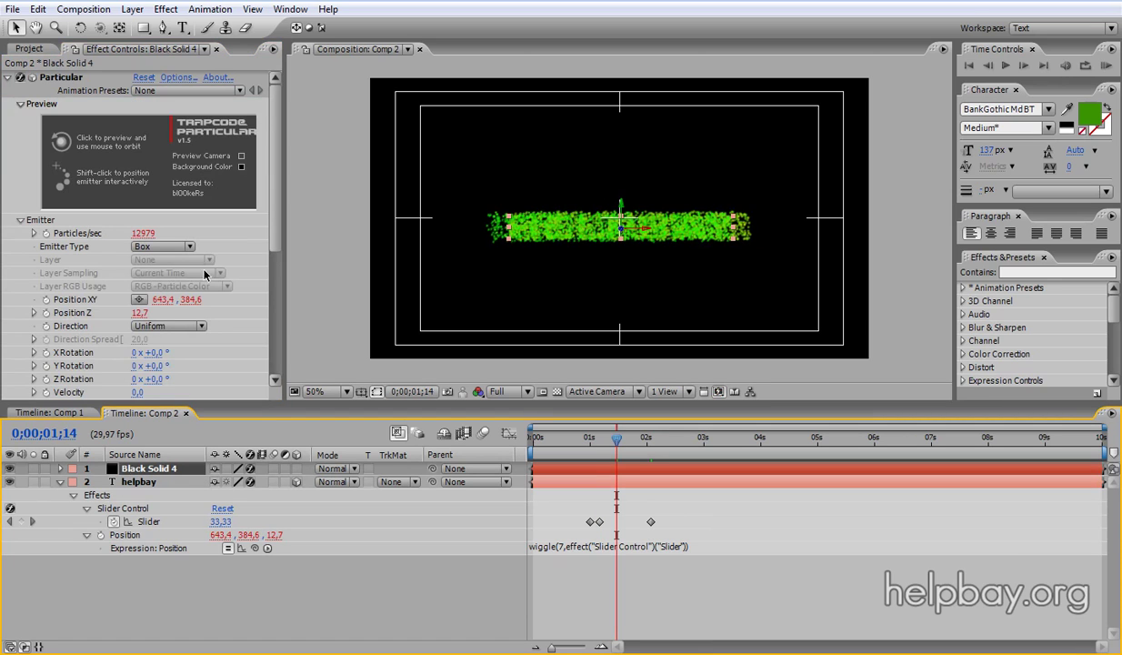
pyautogui.scroll(-4, 267, 275)
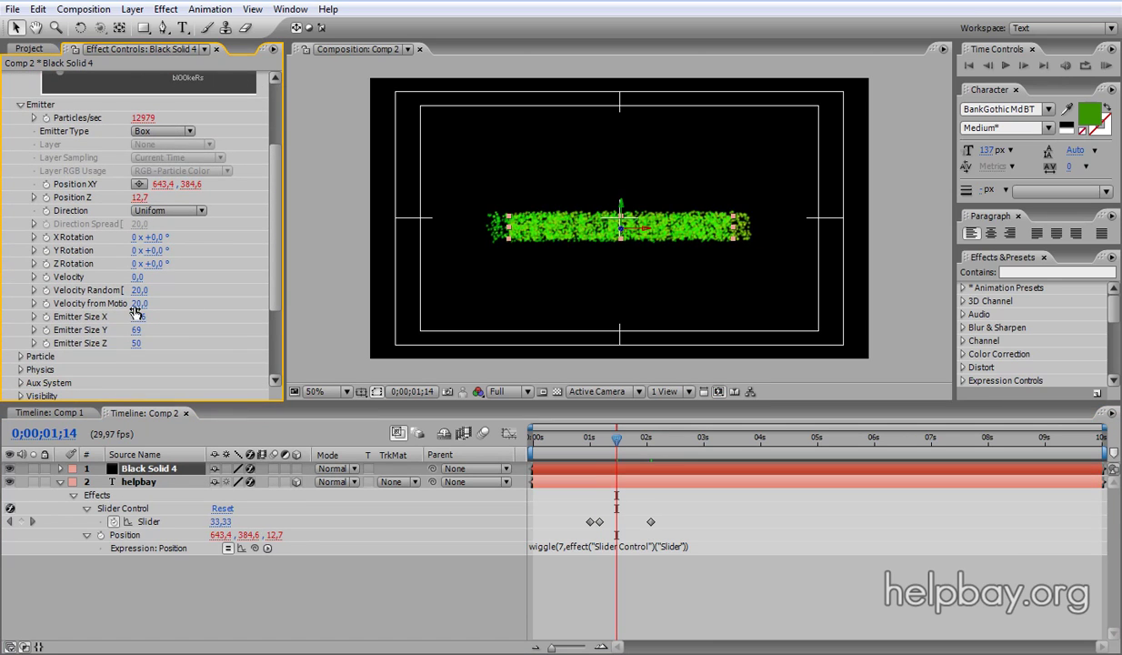
pyautogui.click(143, 304)
pyautogui.write('12')
pyautogui.press('Return')
pyautogui.moveTo(617, 442); pyautogui.dragTo(602, 461)
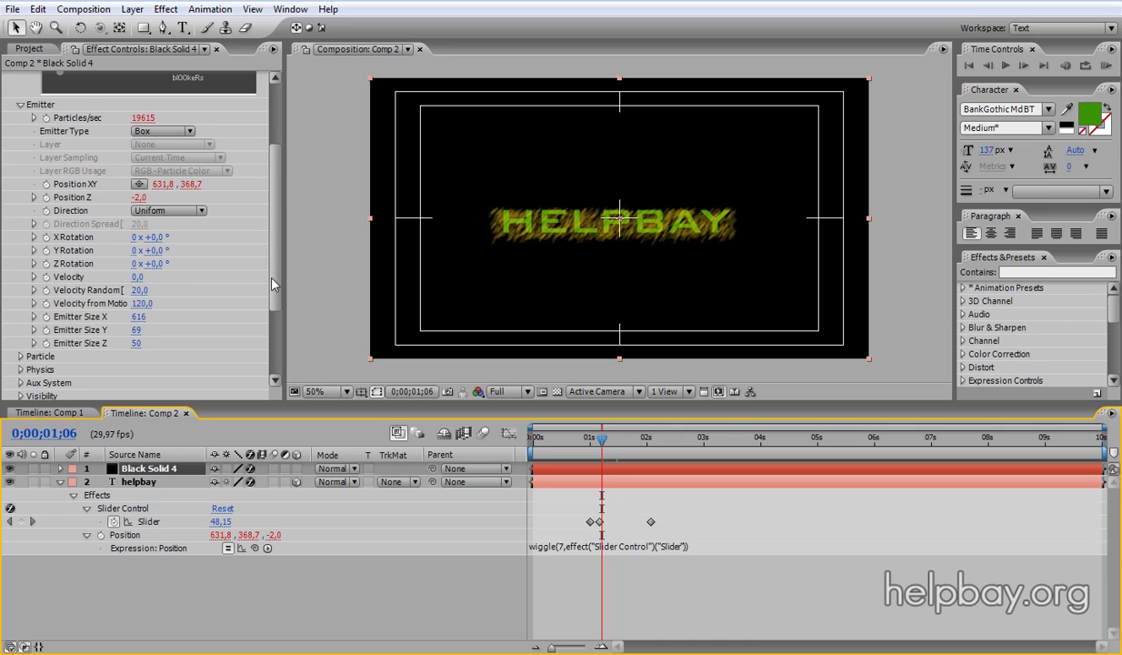
pyautogui.moveTo(273, 285); pyautogui.dragTo(272, 294)
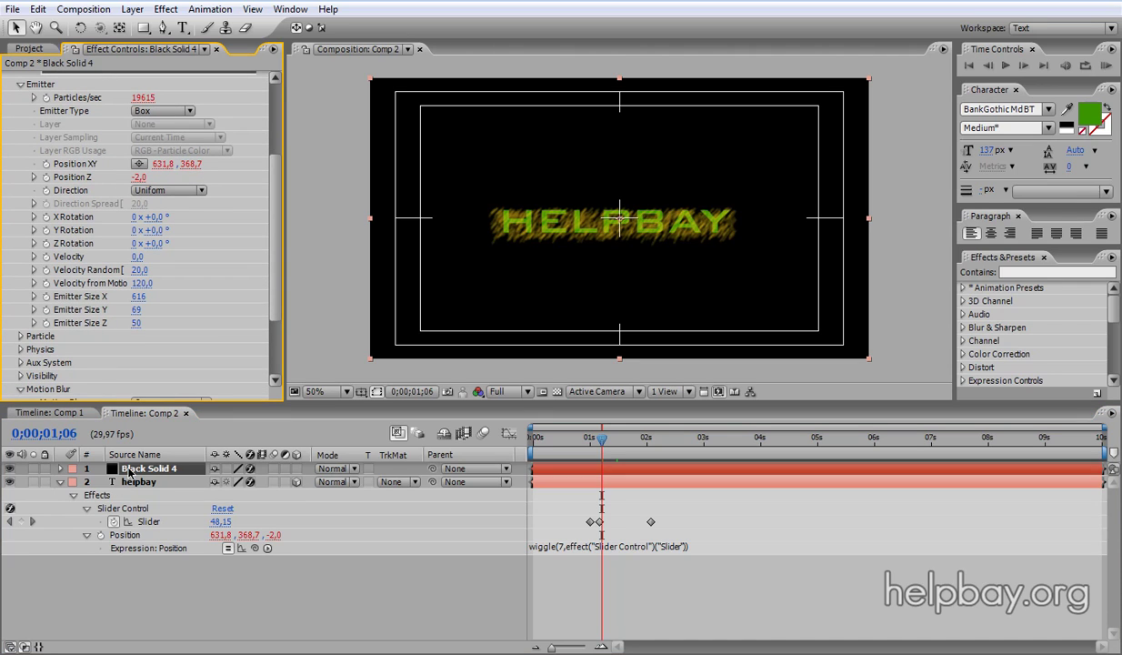
pyautogui.moveTo(598, 452)
pyautogui.mouseDown()
pyautogui.moveTo(579, 451)
pyautogui.moveTo(621, 452)
pyautogui.moveTo(571, 454)
pyautogui.moveTo(596, 459)
pyautogui.mouseUp()
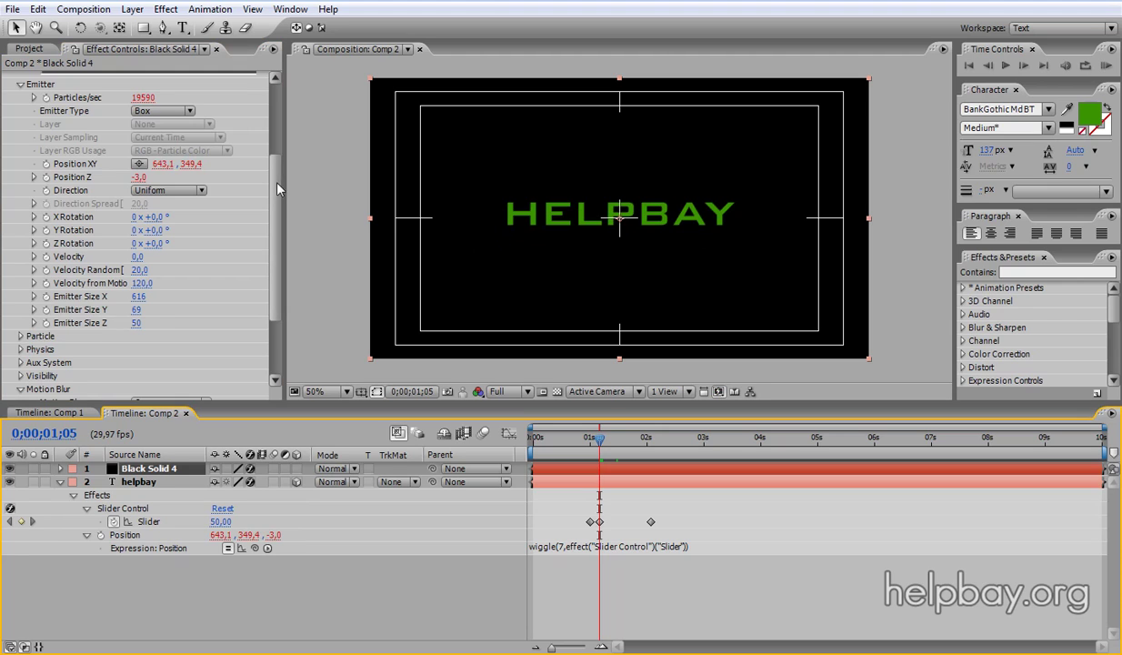
# Step: Change the speed multiplier in Black Solid 4's Particles/sec expression to 33*S and check the frame at 0;00;01;08
pyautogui.scroll(2, 271, 180)
pyautogui.scroll(-2, 271, 181)
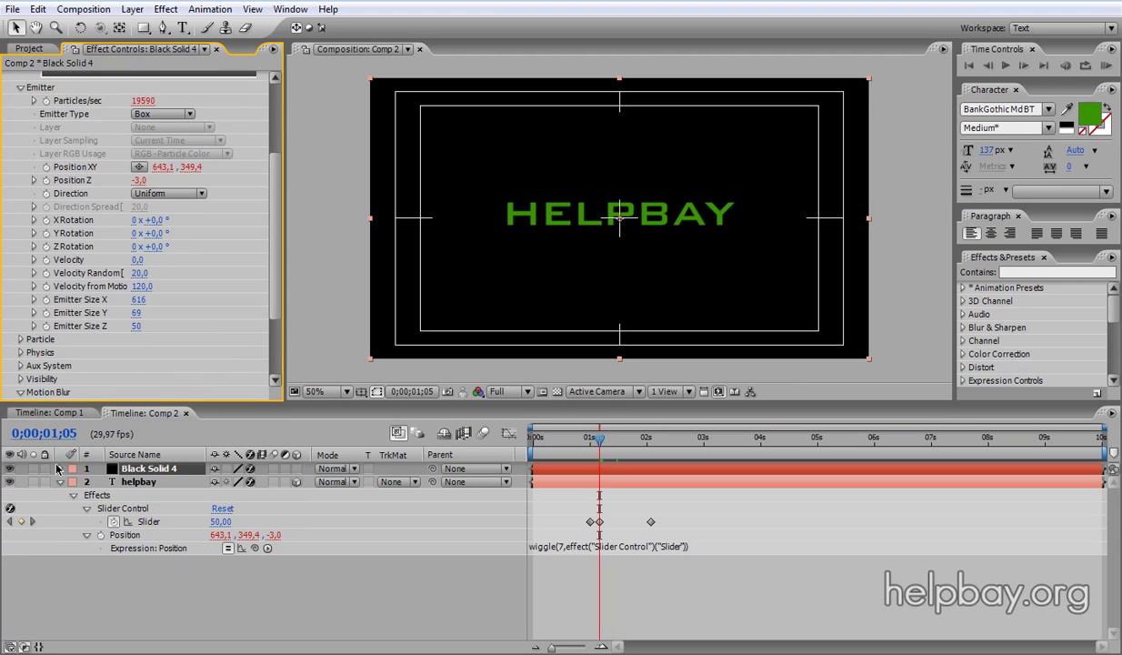
pyautogui.click(60, 469)
pyautogui.click(574, 545)
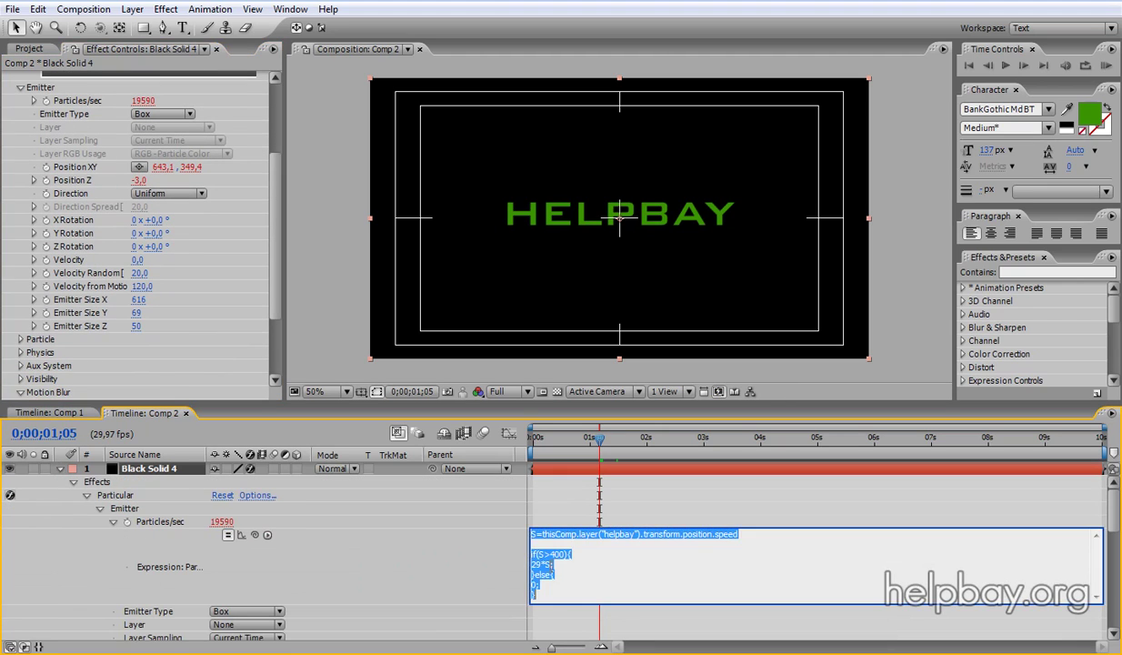
pyautogui.click(535, 565)
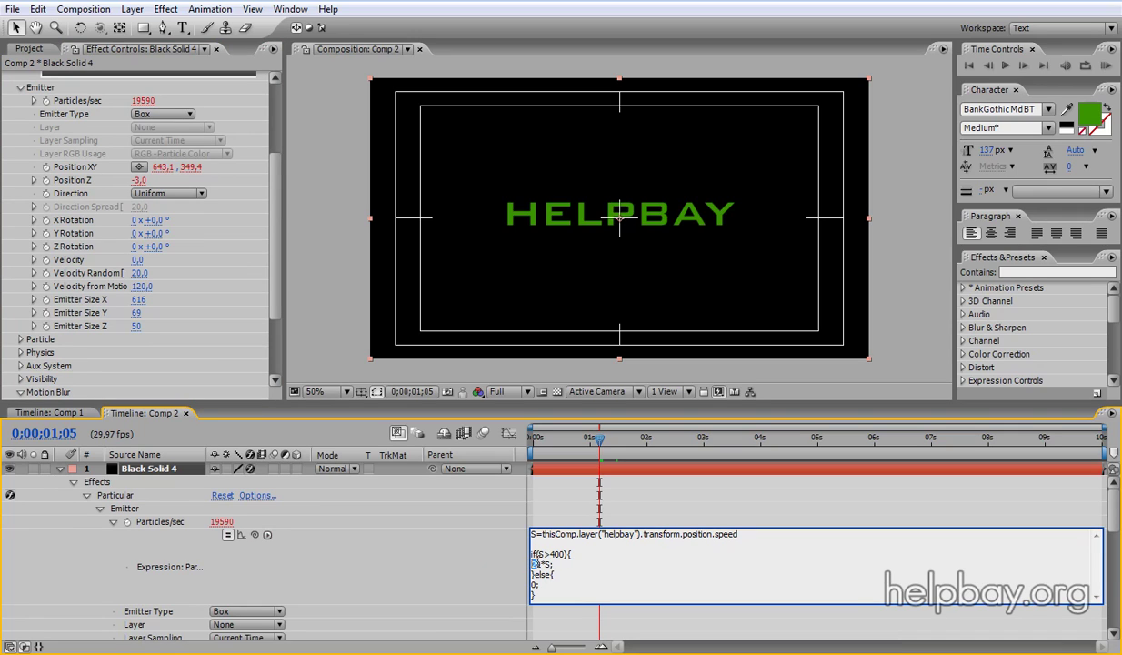
pyautogui.write('33')
pyautogui.click(511, 552)
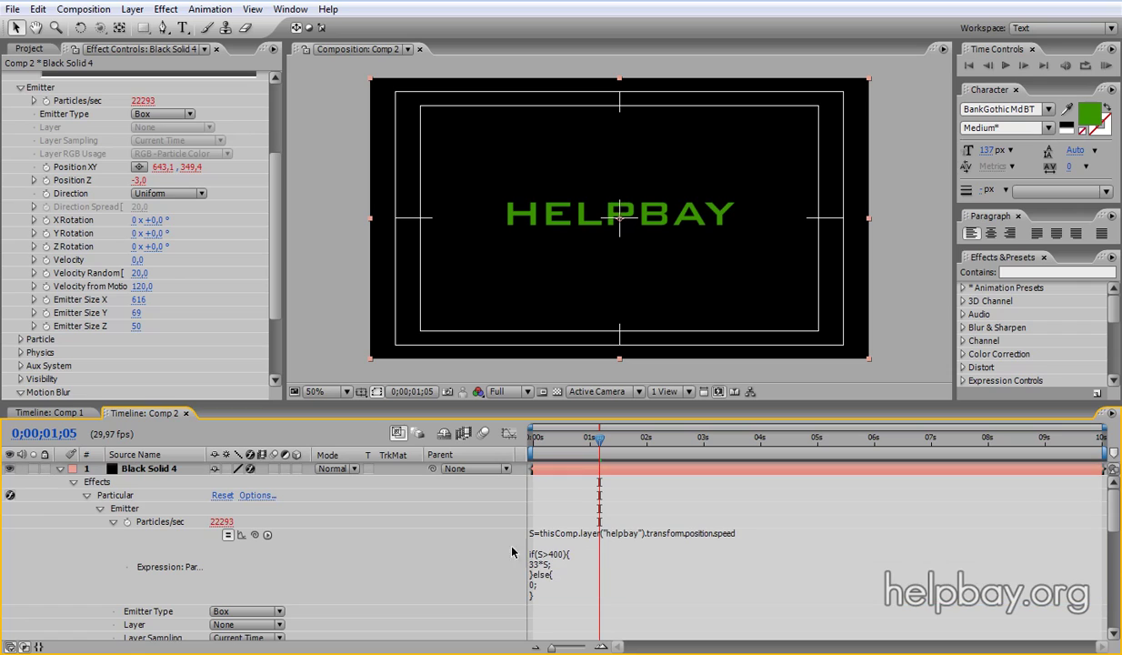
pyautogui.moveTo(592, 443); pyautogui.dragTo(605, 443)
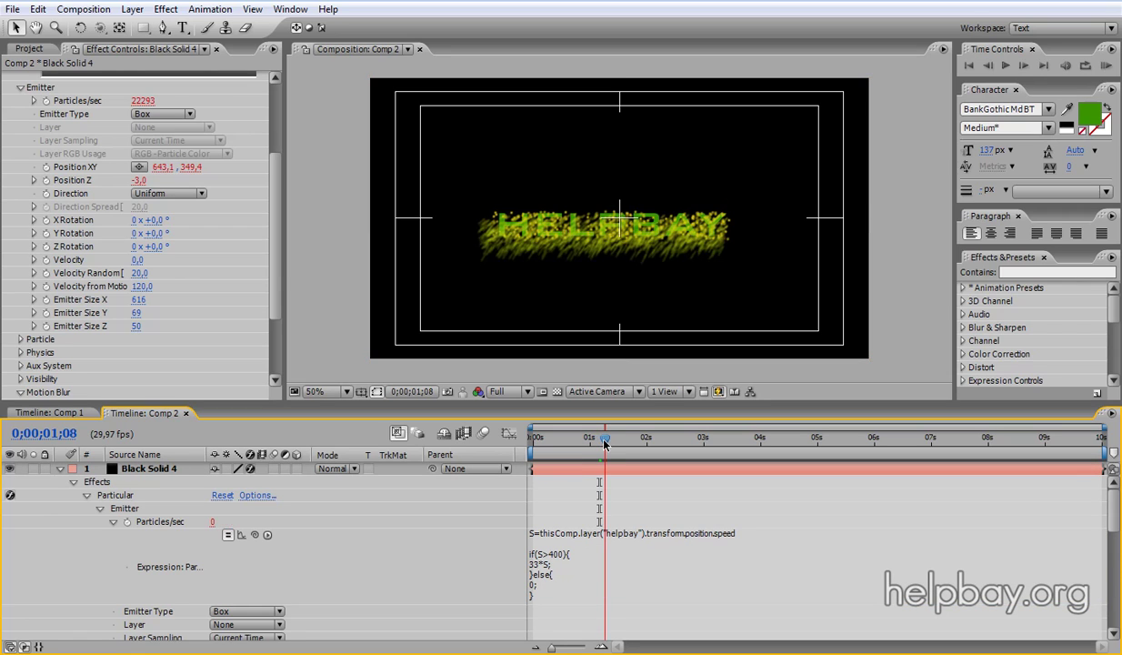
# Step: Set the Particular particle Size to 7 and check the particles at 0;00;01;10
pyautogui.moveTo(280, 272); pyautogui.dragTo(279, 276)
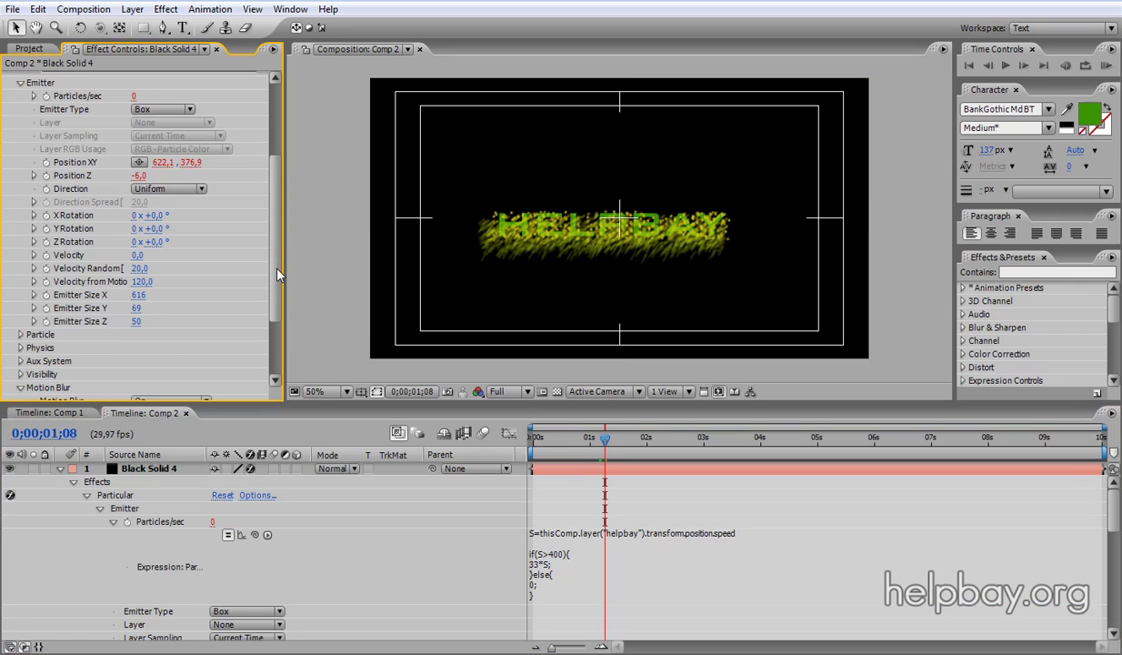
pyautogui.click(21, 336)
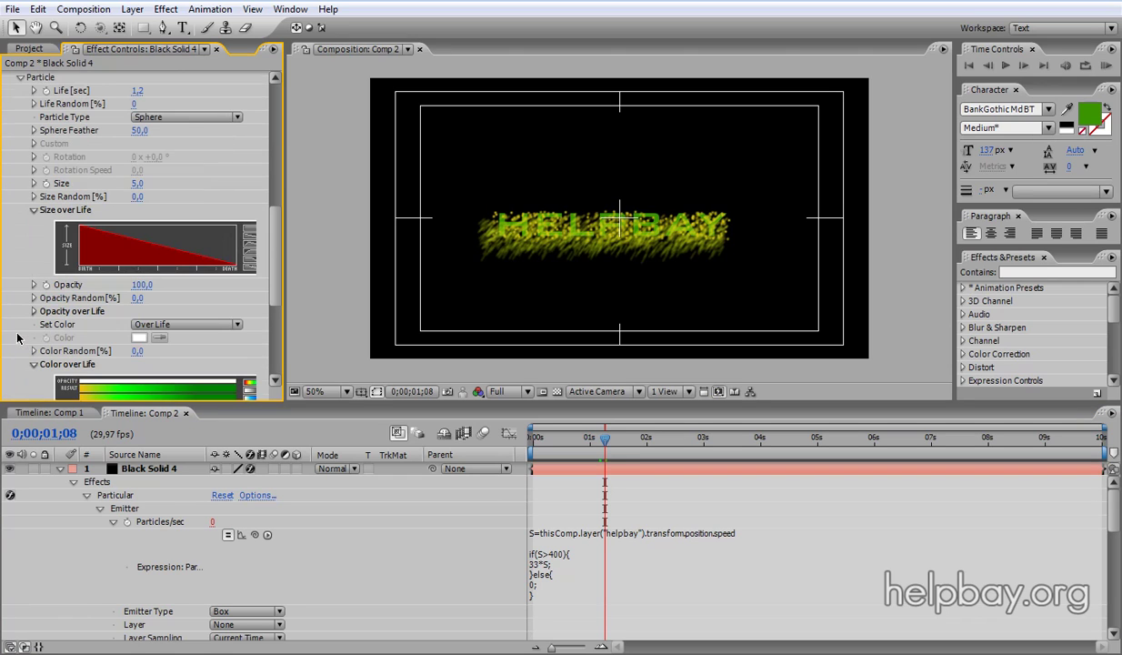
pyautogui.click(138, 184)
pyautogui.write('7')
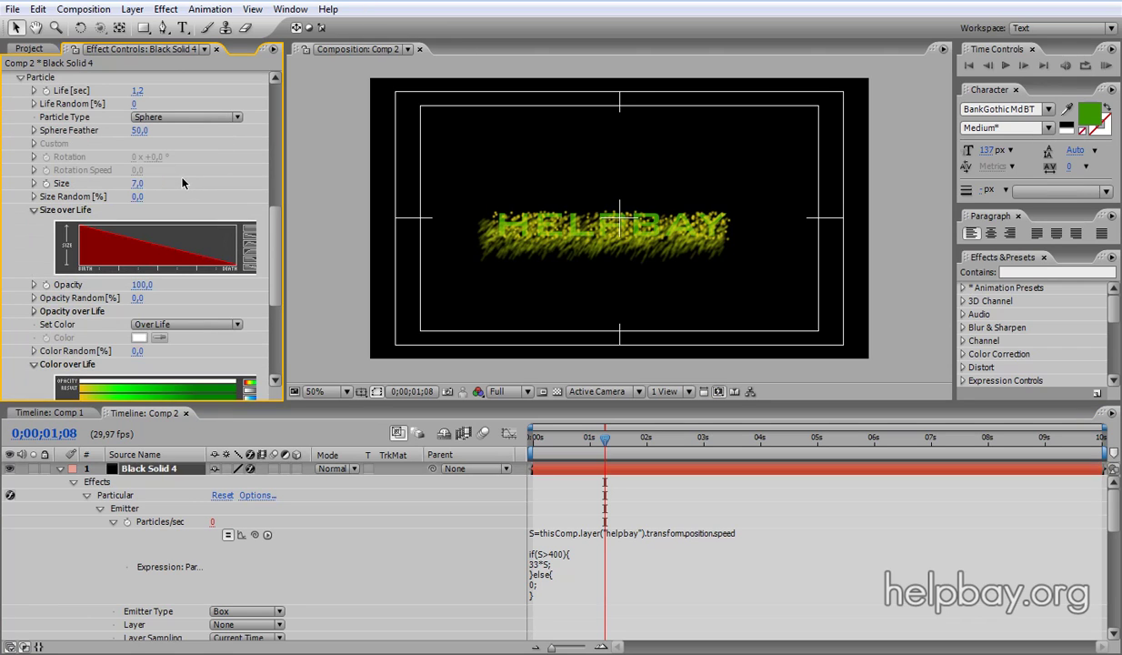
pyautogui.click(602, 469)
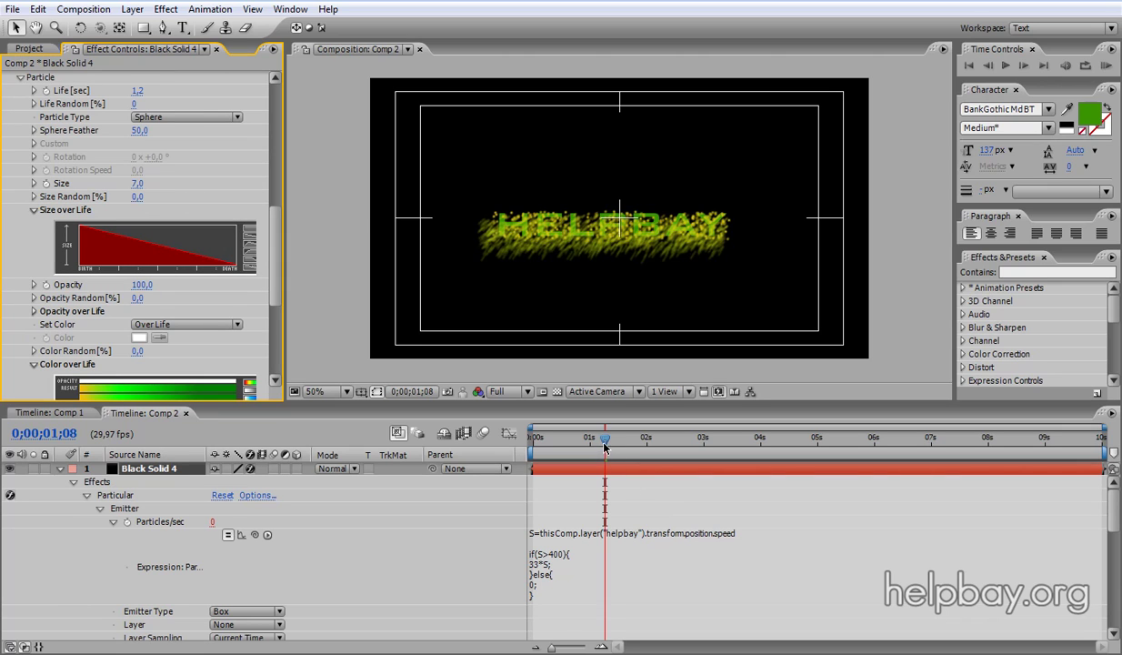
pyautogui.moveTo(604, 445); pyautogui.dragTo(609, 442)
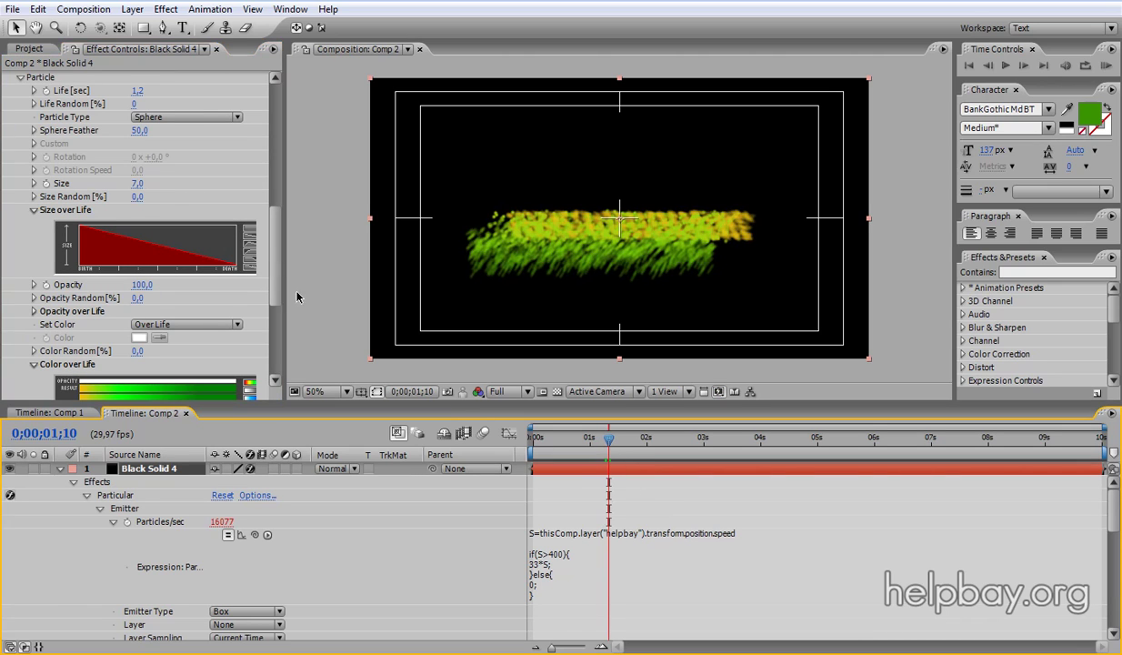
# Step: Add an Opacity keyframe of 0% to the helpbay layer at 0;00;01;10
pyautogui.scroll(-5, 264, 251)
pyautogui.click(60, 468)
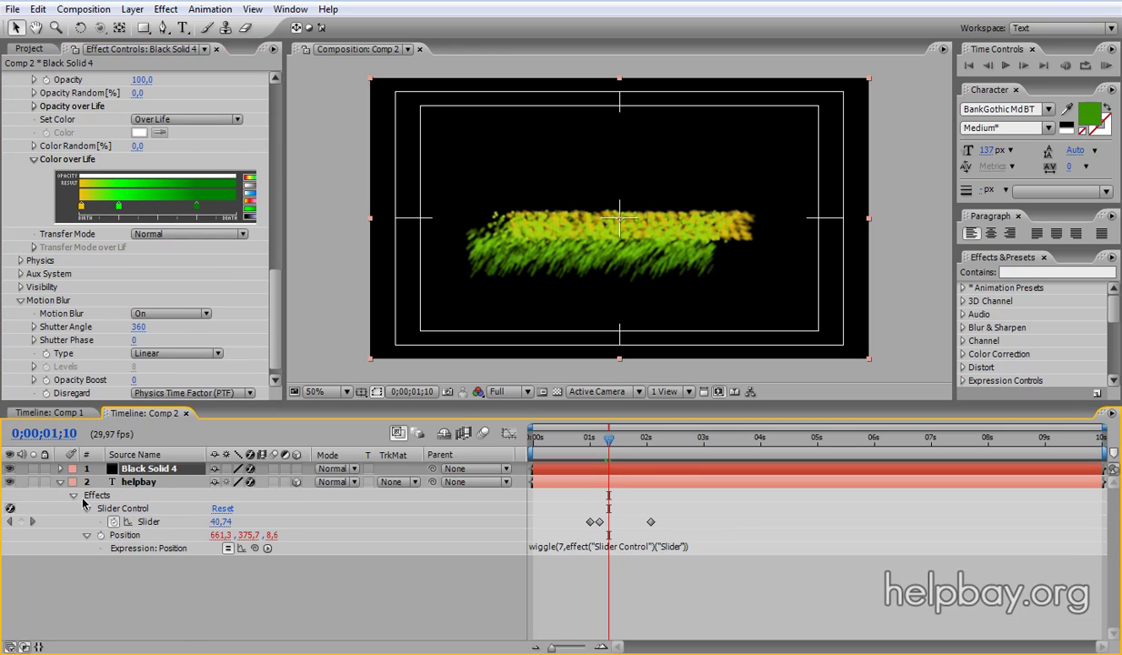
pyautogui.click(60, 482)
pyautogui.scroll(-1, 64, 482)
pyautogui.click(62, 470)
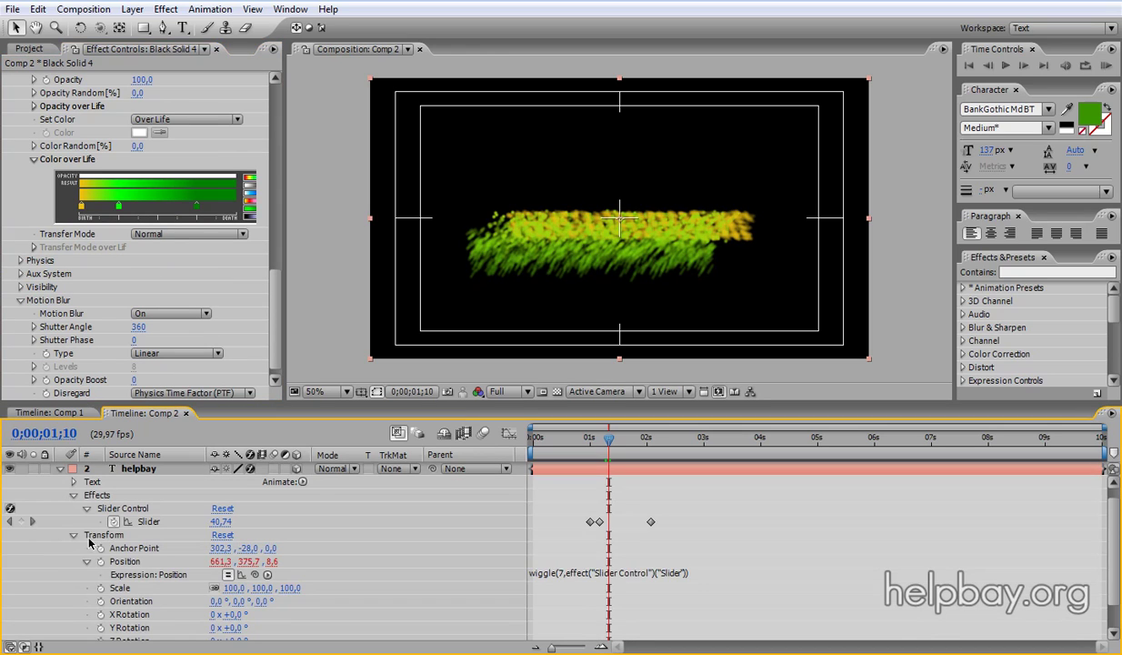
pyautogui.scroll(-1, 437, 575)
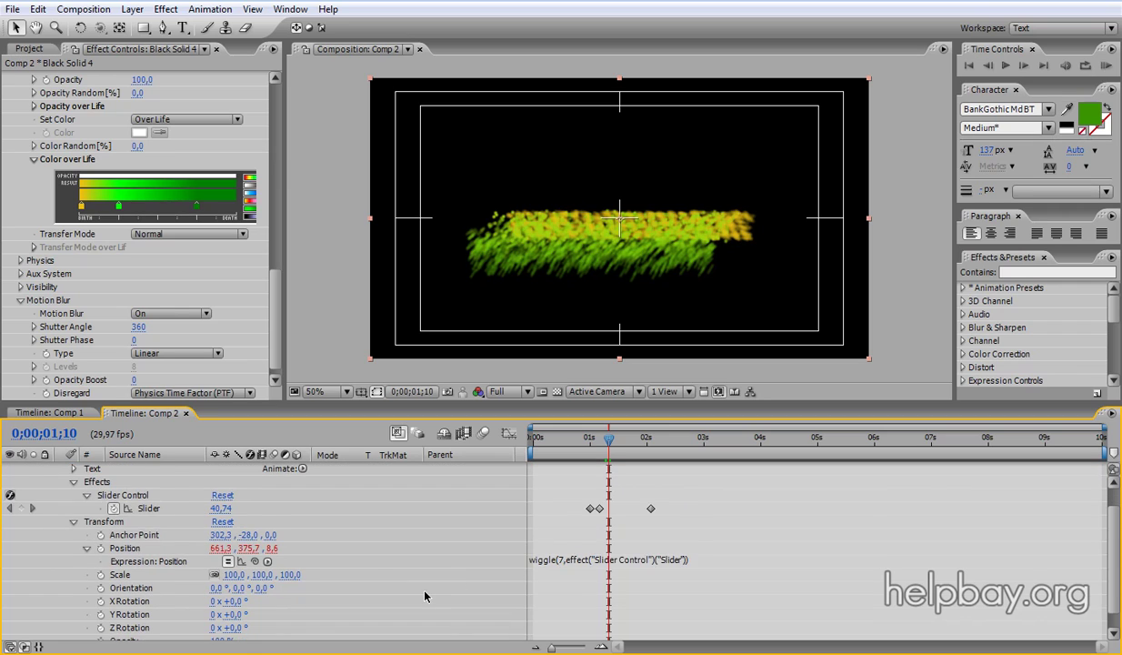
pyautogui.scroll(-1, 425, 597)
pyautogui.click(101, 620)
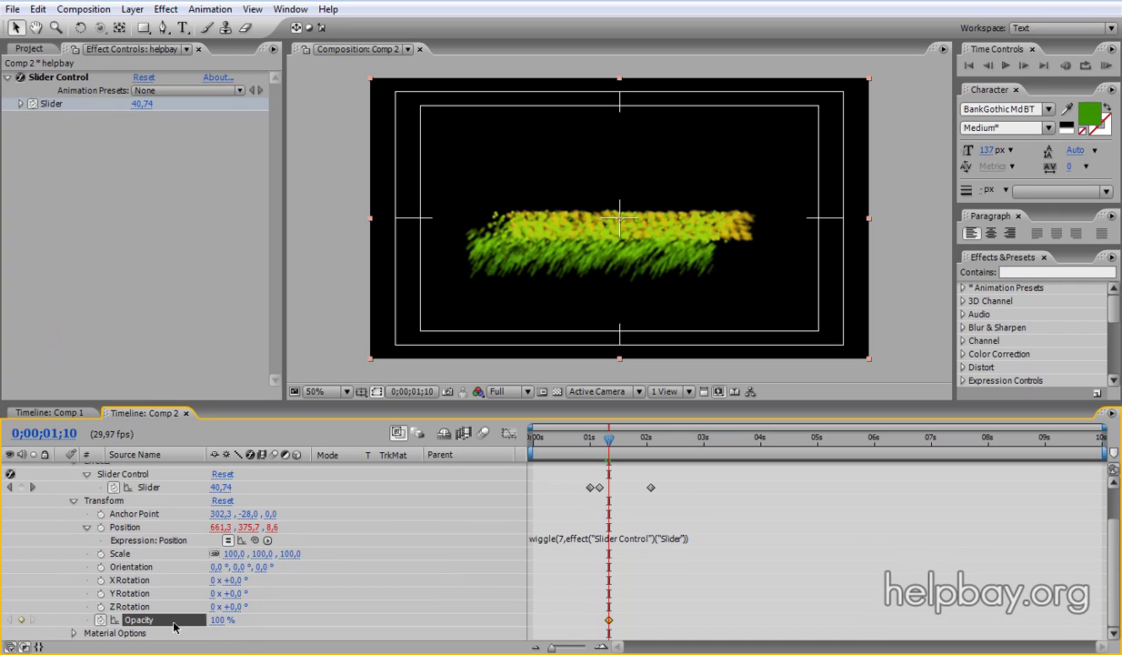
pyautogui.click(218, 619)
pyautogui.write('0')
pyautogui.press('Return')
# Step: Add an Opacity keyframe of 100% to the helpbay layer at 0;00;01;15
pyautogui.moveTo(614, 439)
pyautogui.mouseDown()
pyautogui.moveTo(592, 440)
pyautogui.moveTo(621, 446)
pyautogui.mouseUp()
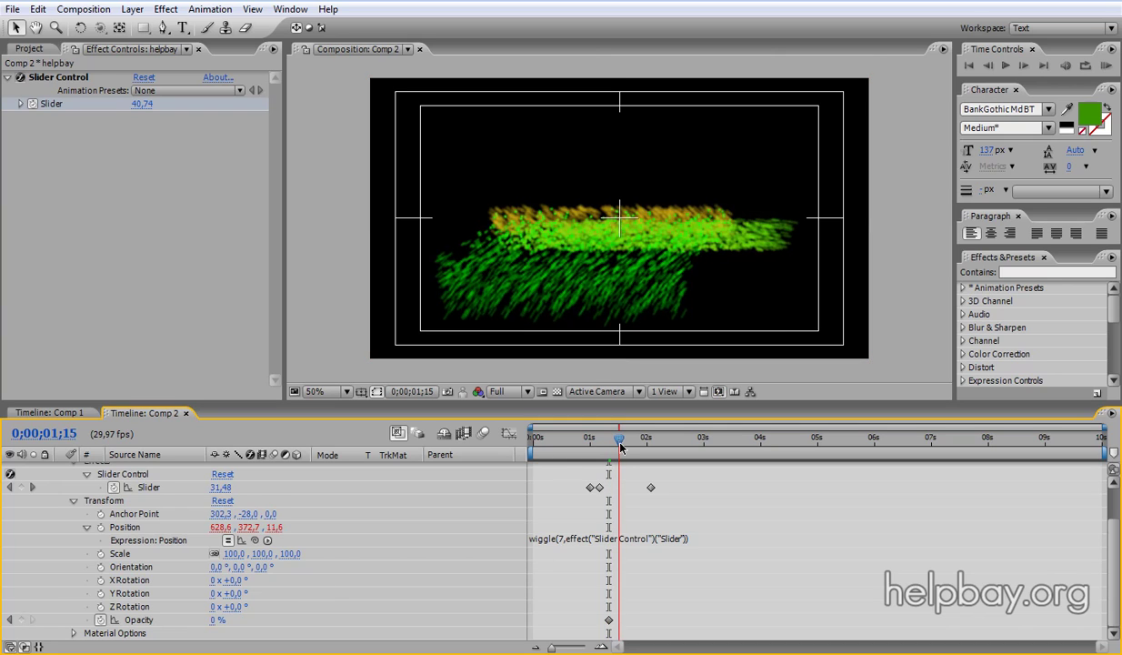
pyautogui.click(217, 621)
pyautogui.write('100')
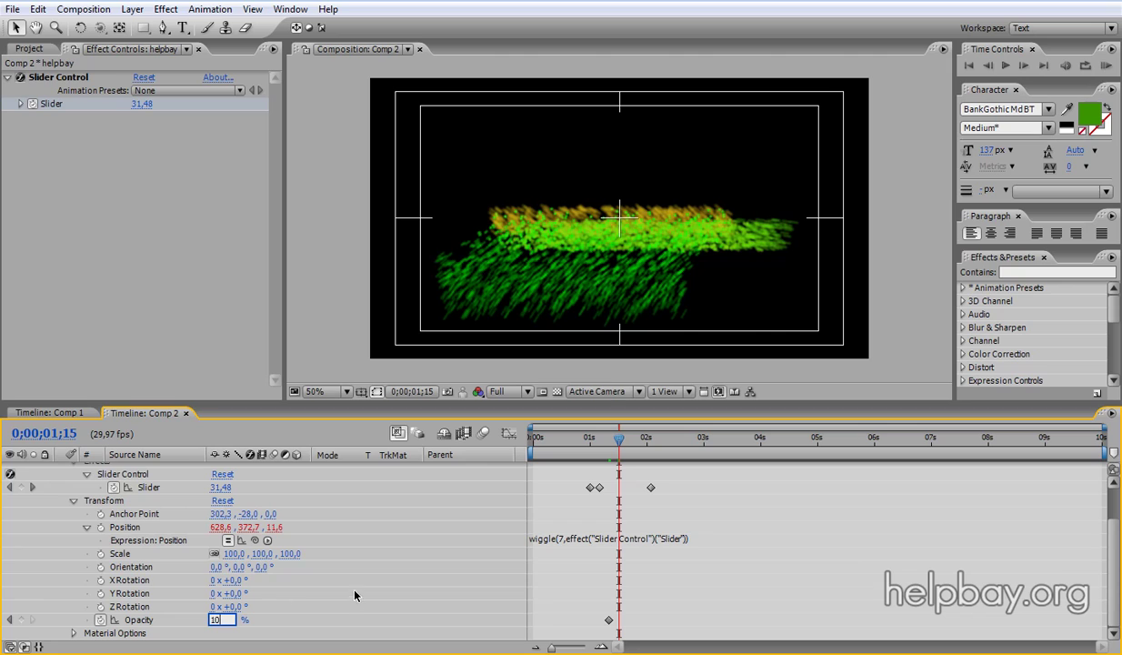
pyautogui.press('Return')
# Step: Set the composition preview resolution to Half, play the animation from 0;00;00;24, and scrub to 0;00;03;02
pyautogui.moveTo(621, 441); pyautogui.dragTo(578, 443)
pyautogui.click(526, 392)
pyautogui.click(518, 426)
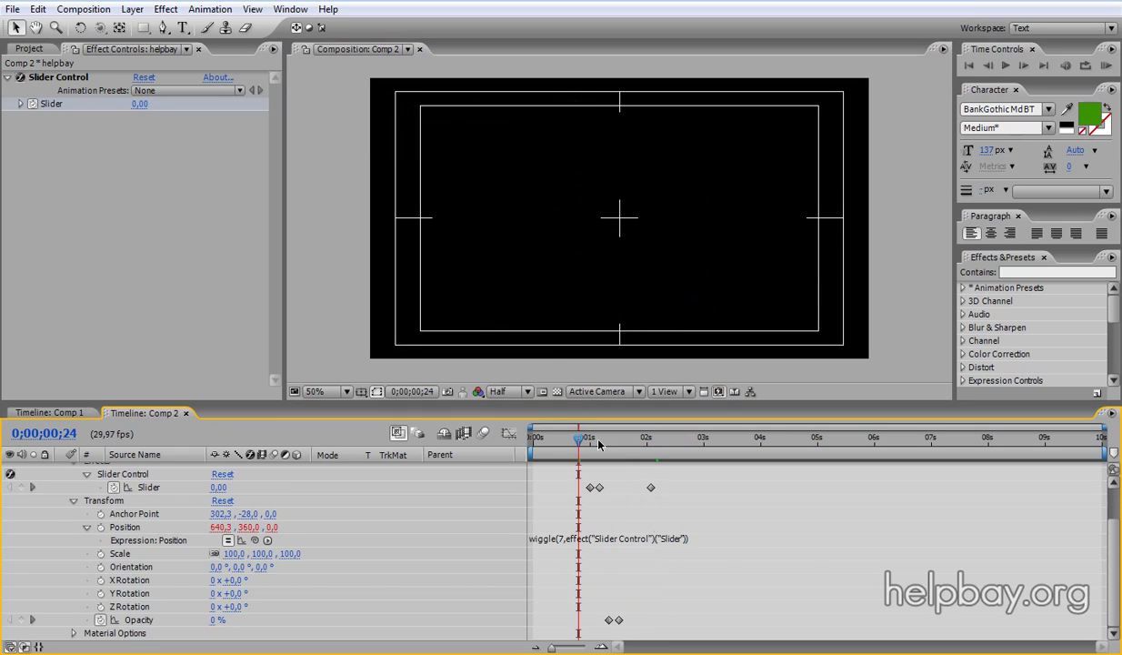
pyautogui.click(1005, 68)
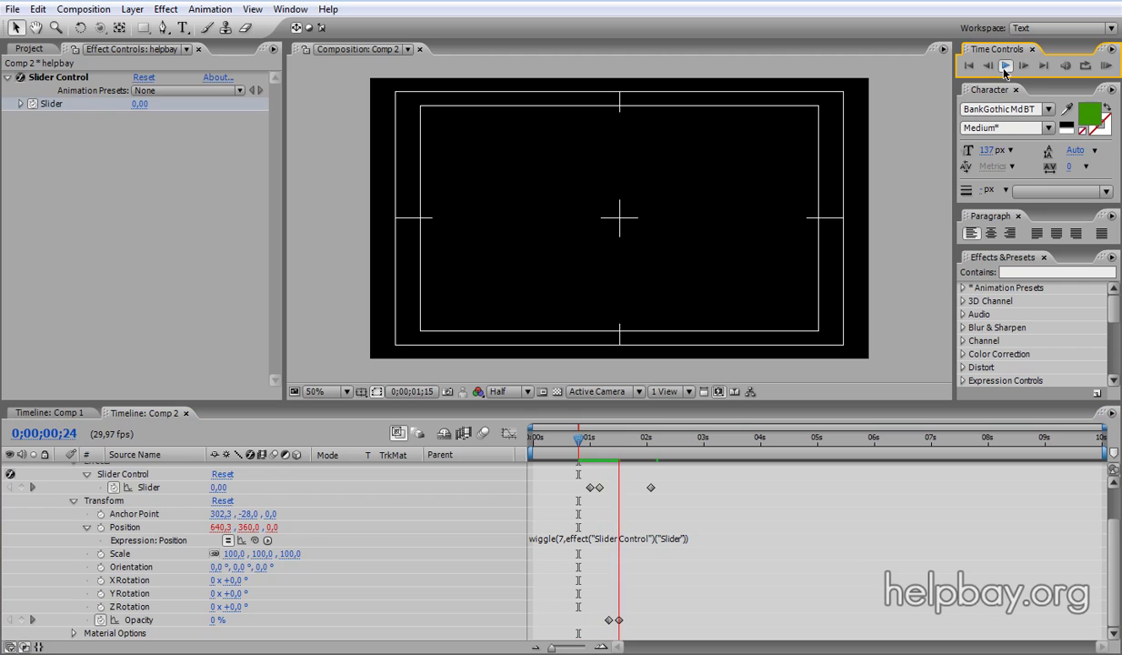
pyautogui.press('space')
pyautogui.moveTo(620, 450); pyautogui.dragTo(709, 455)
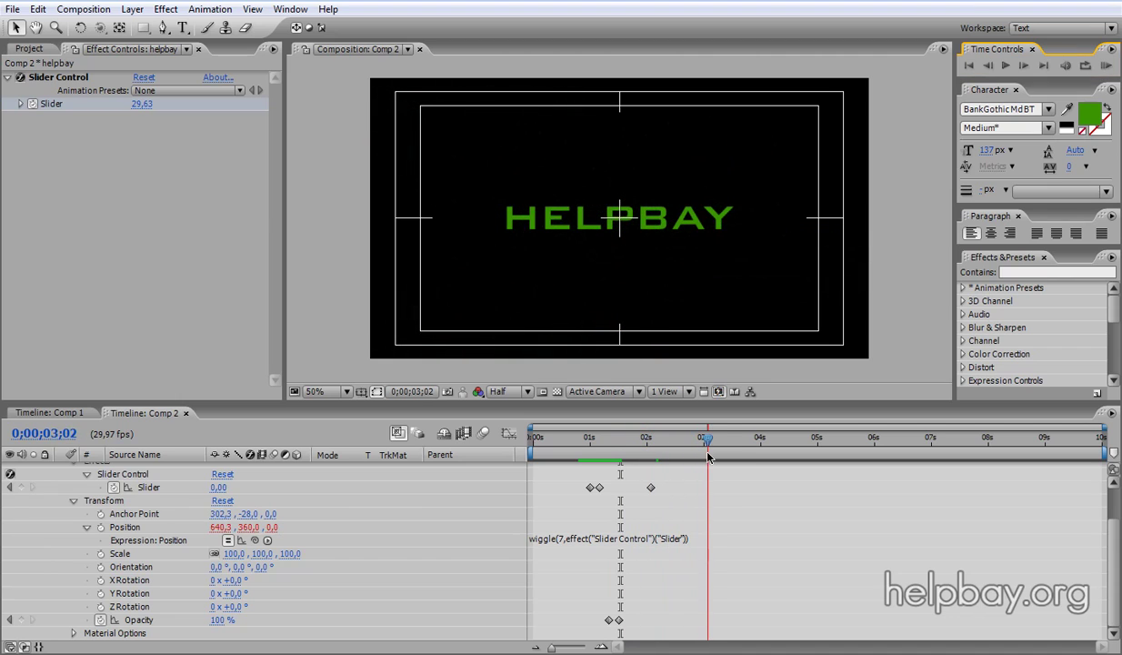